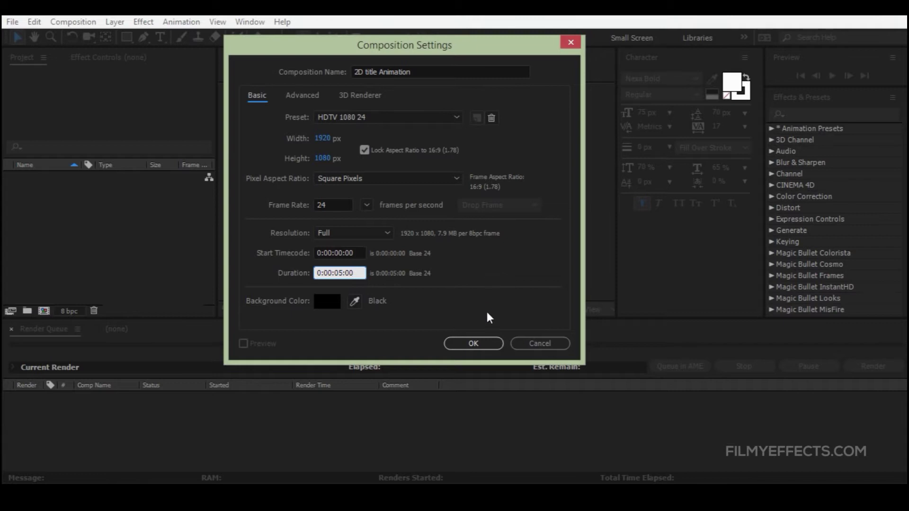
Step: Create the 2D title Animation composition, keeping its black background
click(327, 301)
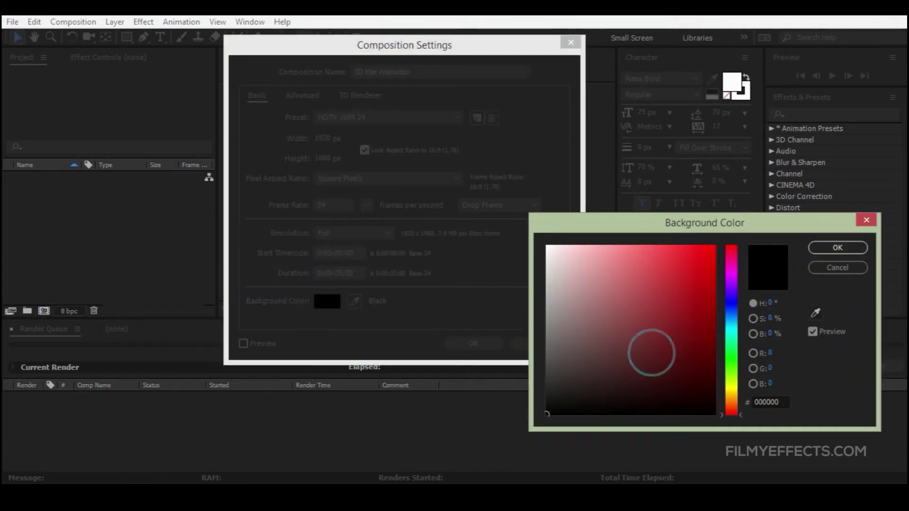
click(838, 247)
click(460, 342)
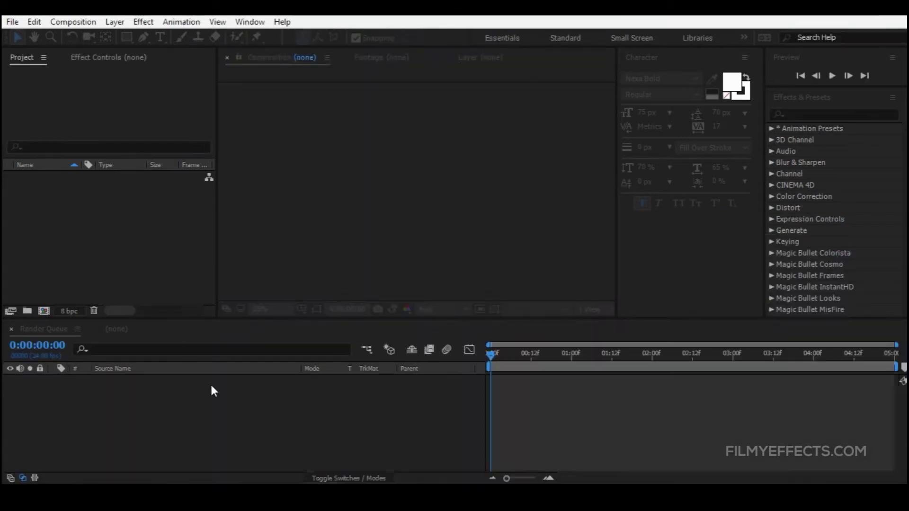
Step: Add a new empty text layer to the composition
right_click(174, 409)
mouse_move(220, 287)
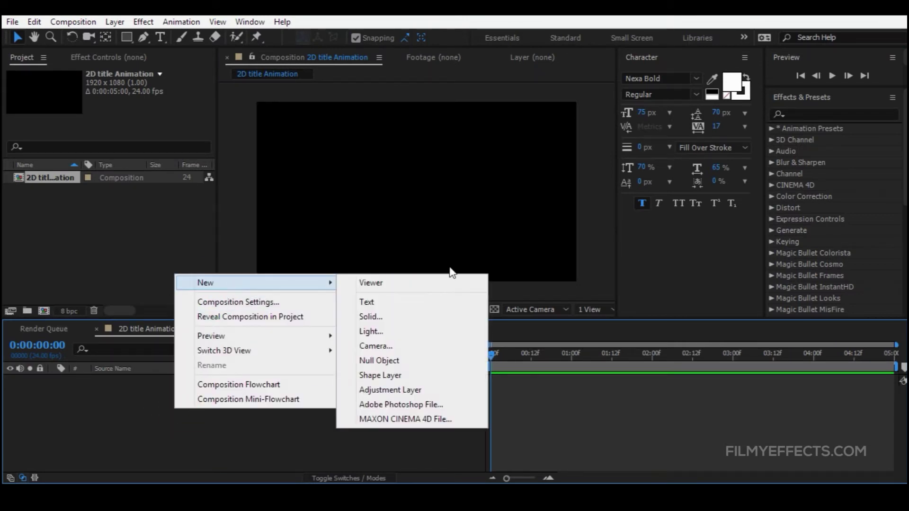
click(375, 305)
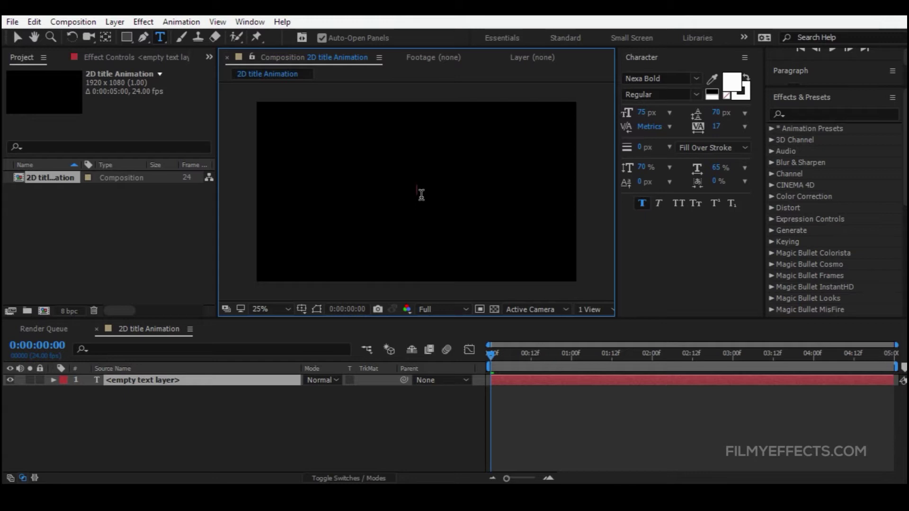
Step: Type the title 'Being' and 'Human' on two lines and finish editing
text(Being)
key(Return)
text(Human)
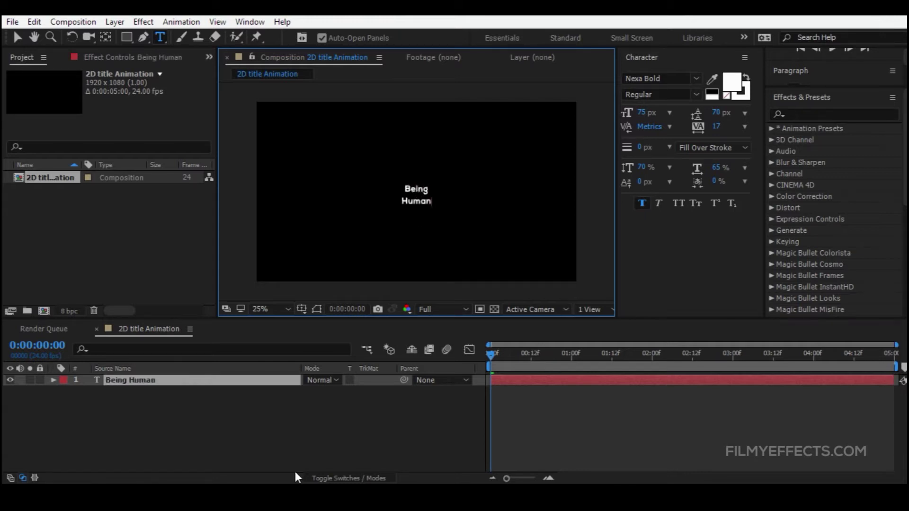
key(KP_Enter)
click(147, 387)
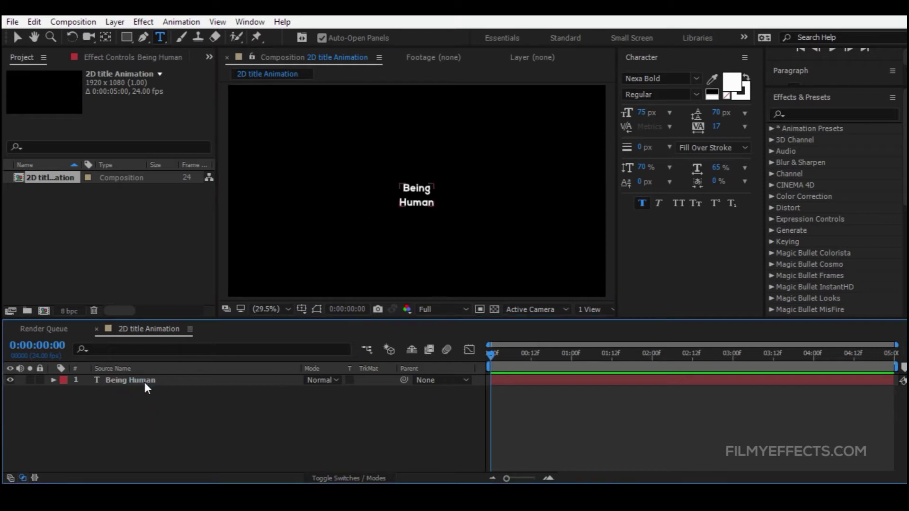
click(143, 380)
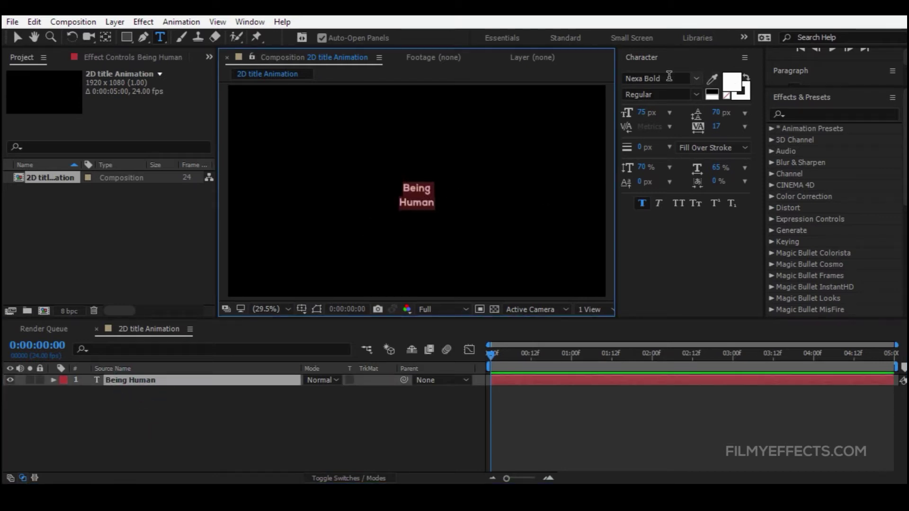
Step: Check that the title's font in the Character panel is Nexa Bold
click(669, 78)
click(664, 76)
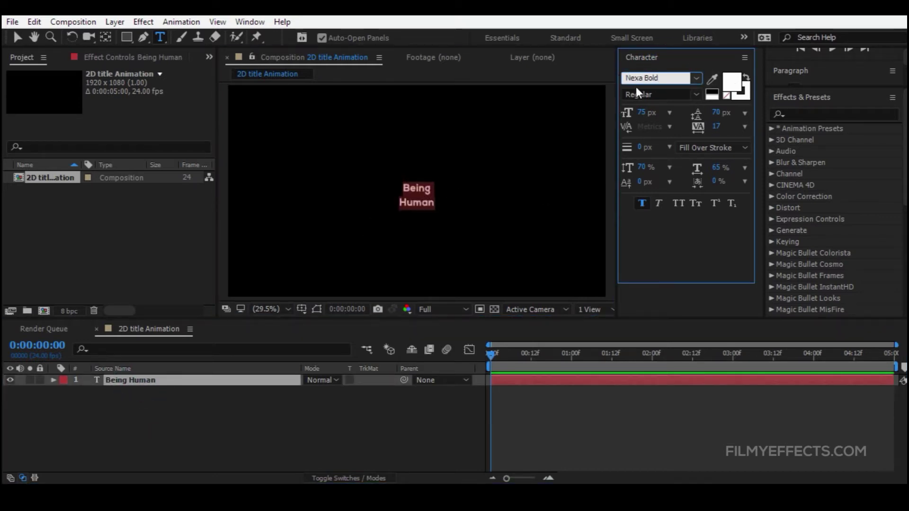
double_click(656, 78)
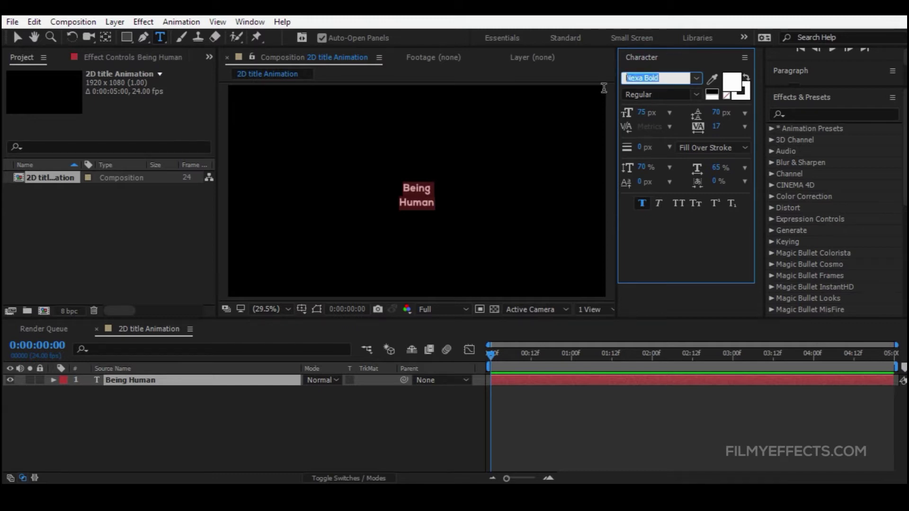
click(656, 77)
click(147, 395)
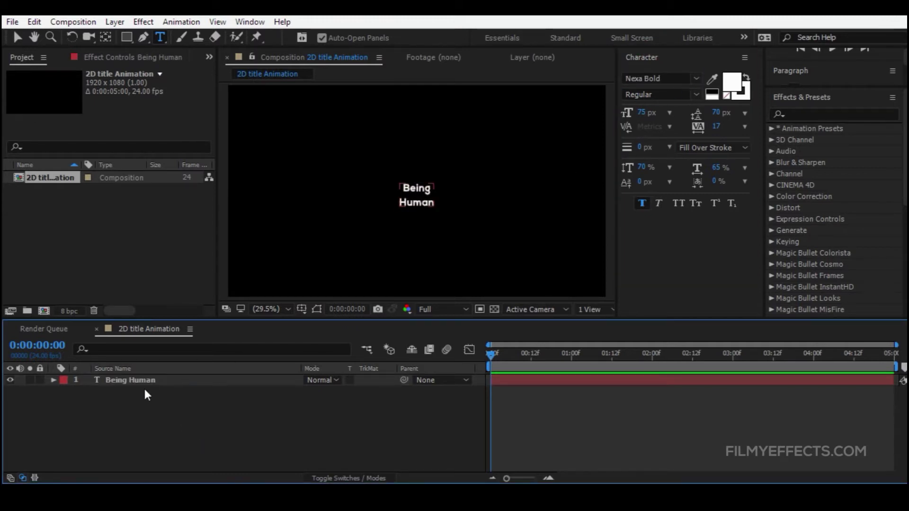
Step: Change the viewer magnification and dismiss the new-layer menu without adding anything
click(268, 308)
click(259, 66)
click(126, 410)
right_click(126, 405)
click(149, 283)
click(114, 420)
Step: Add a new shape layer and fit the composition in the viewer
right_click(126, 416)
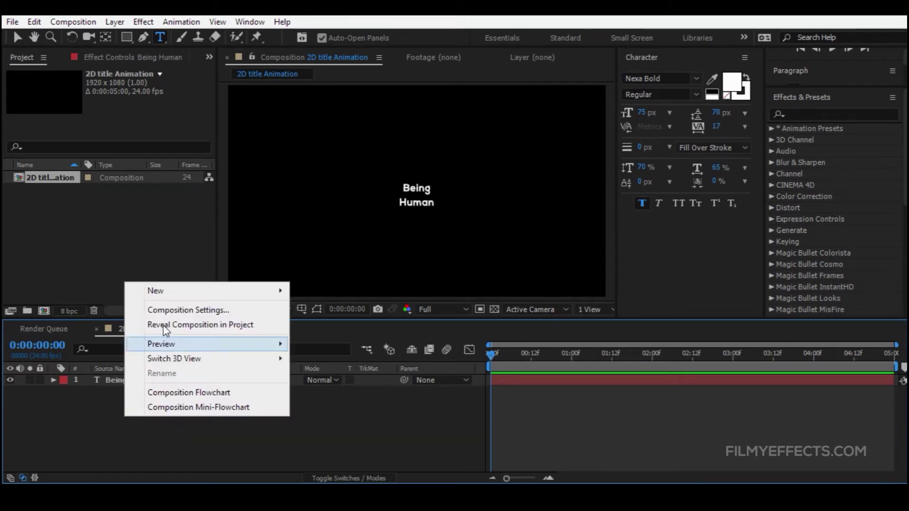
mouse_move(155, 292)
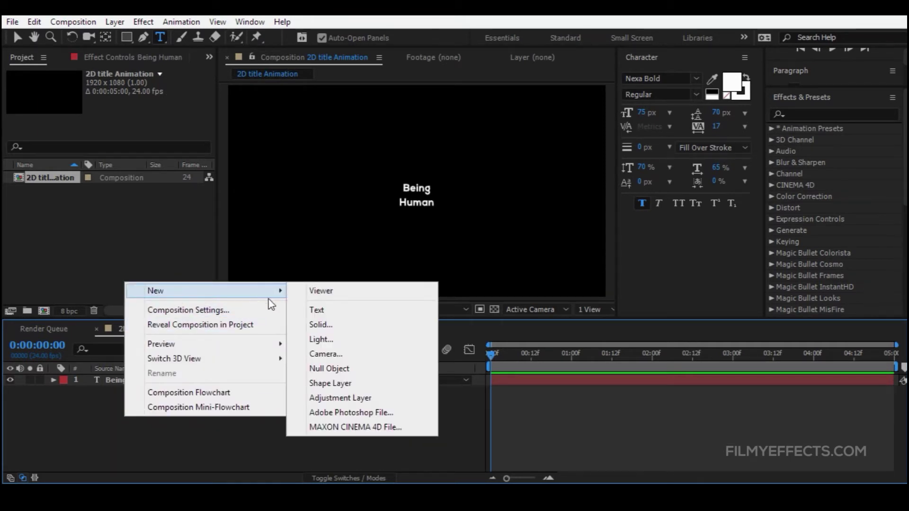
mouse_move(281, 291)
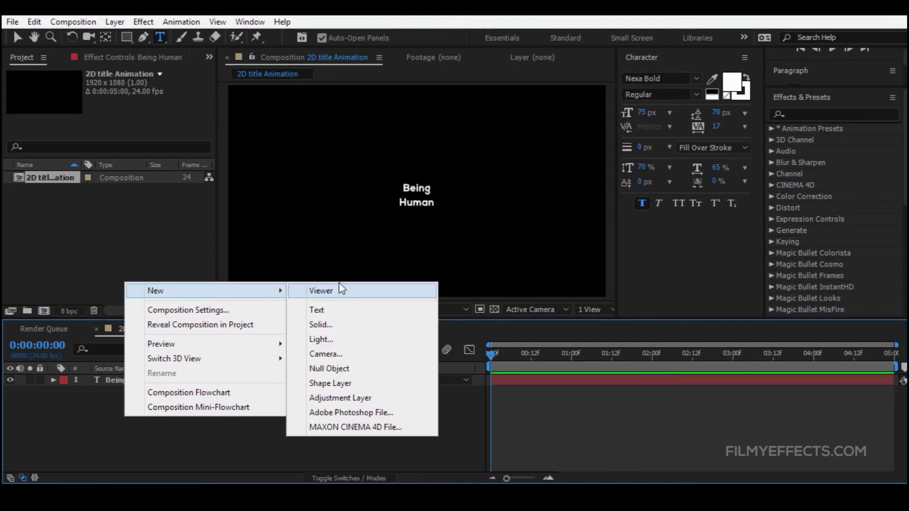
click(337, 387)
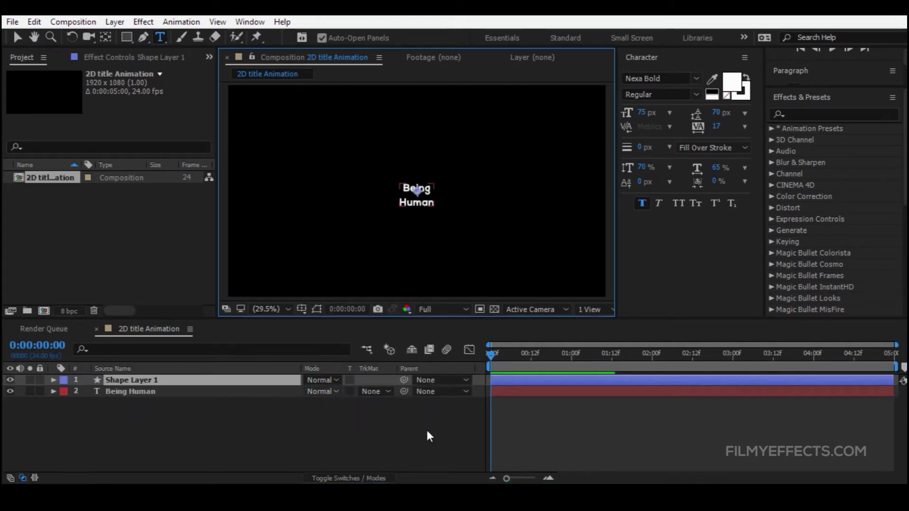
key(q)
scroll(376, 199, up, 1)
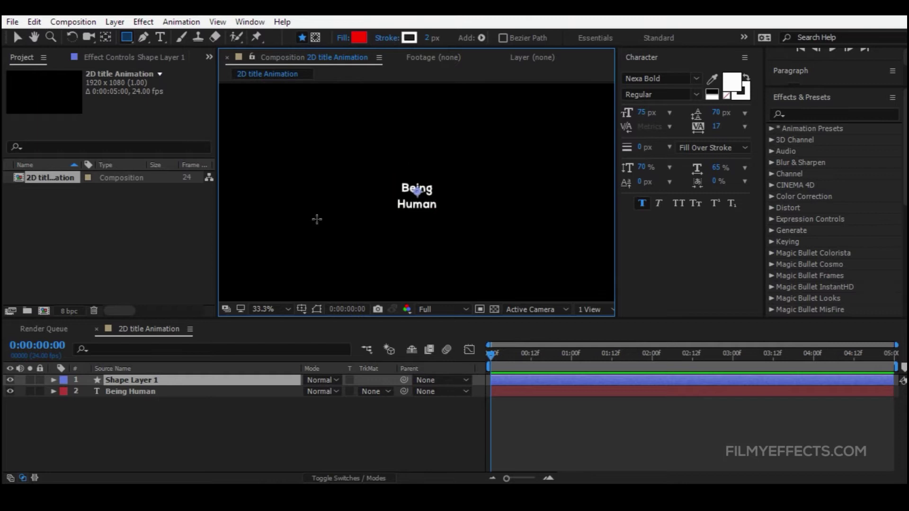
click(264, 308)
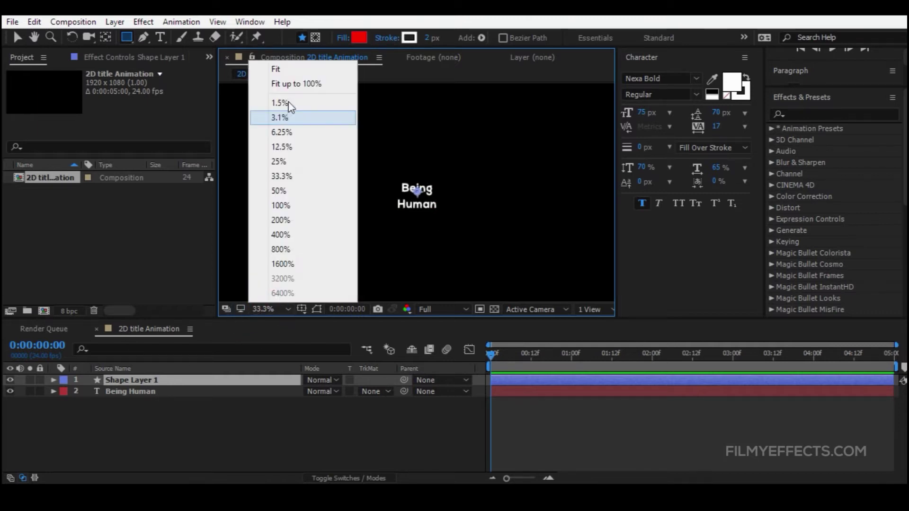
click(286, 75)
click(14, 37)
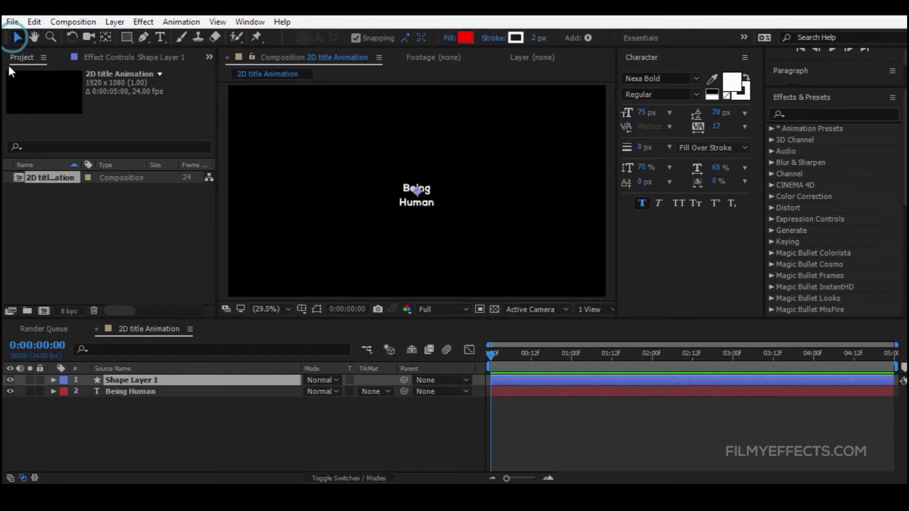
click(84, 402)
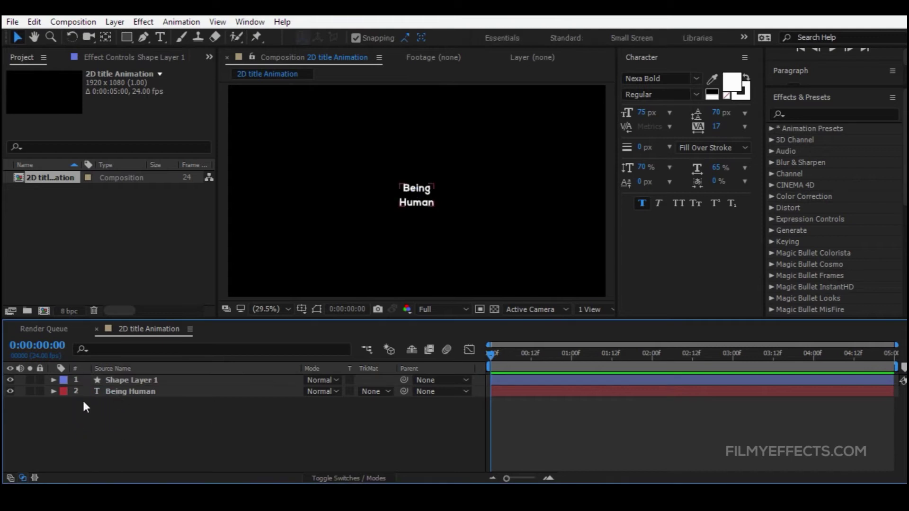
click(116, 384)
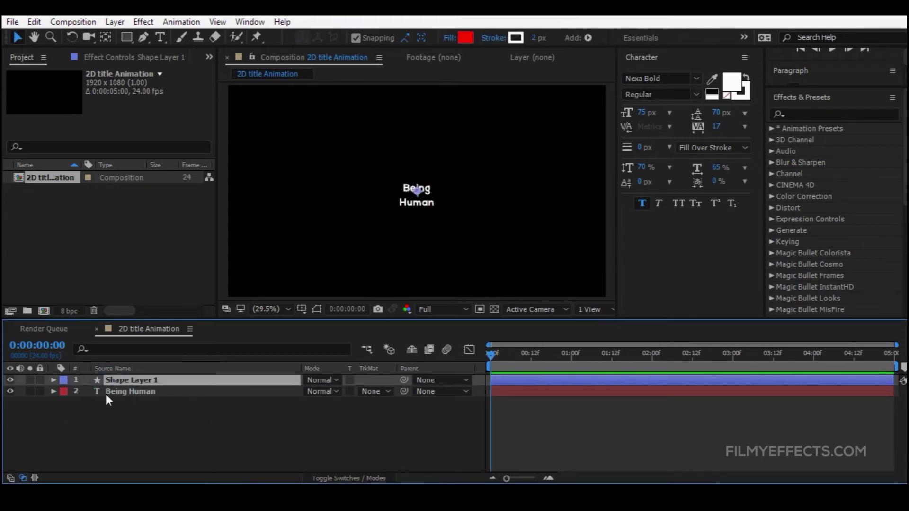
Step: Add Rectangle Path 1 to Shape Layer 1's Contents group
click(53, 380)
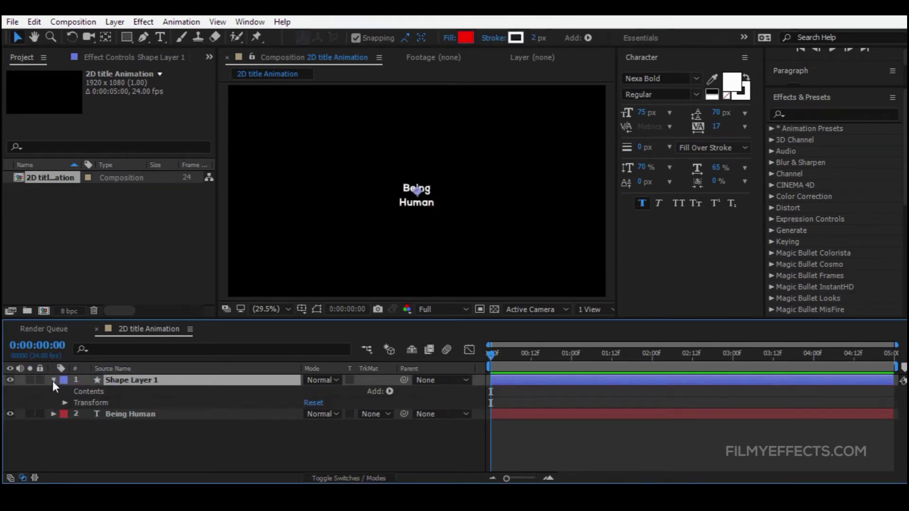
click(90, 395)
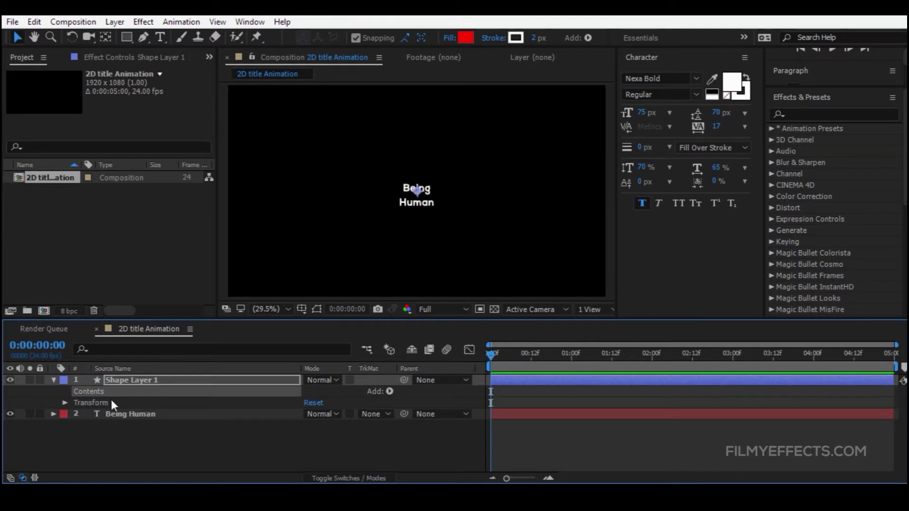
click(390, 391)
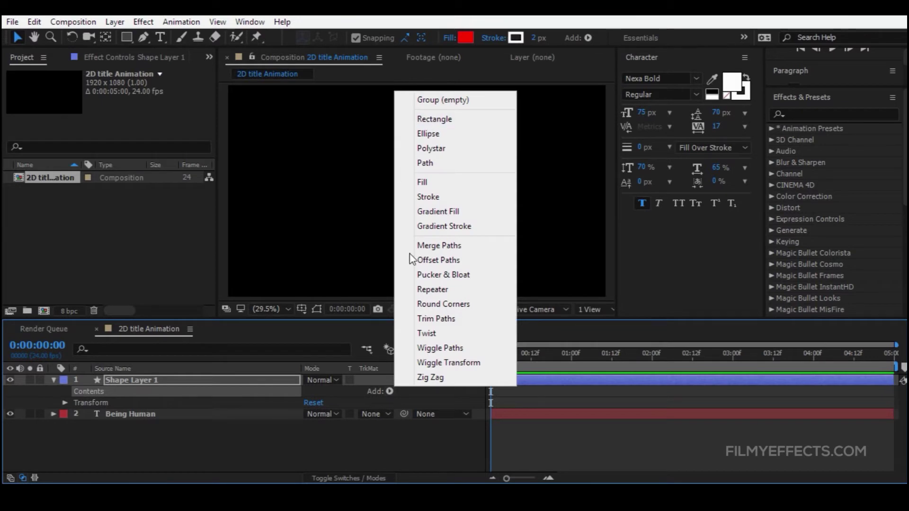
click(422, 119)
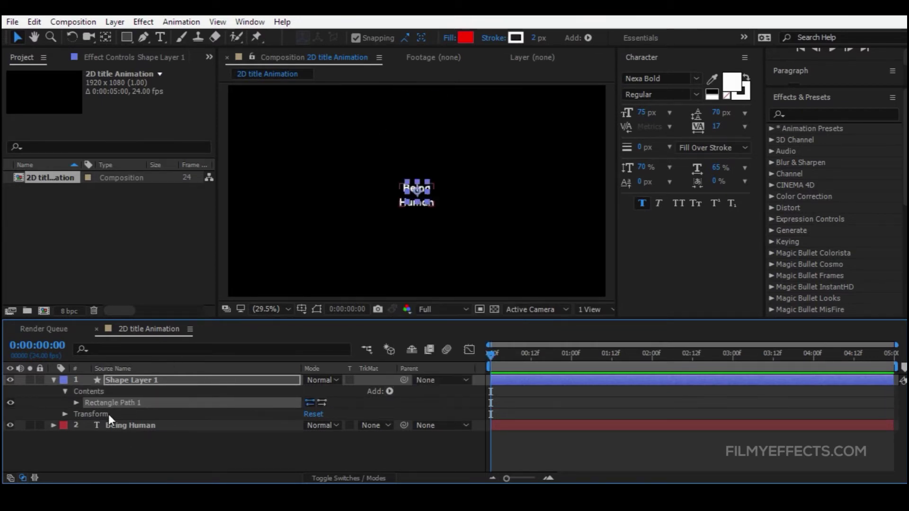
click(75, 402)
click(76, 403)
click(395, 400)
click(91, 406)
scroll(408, 186, up, 5)
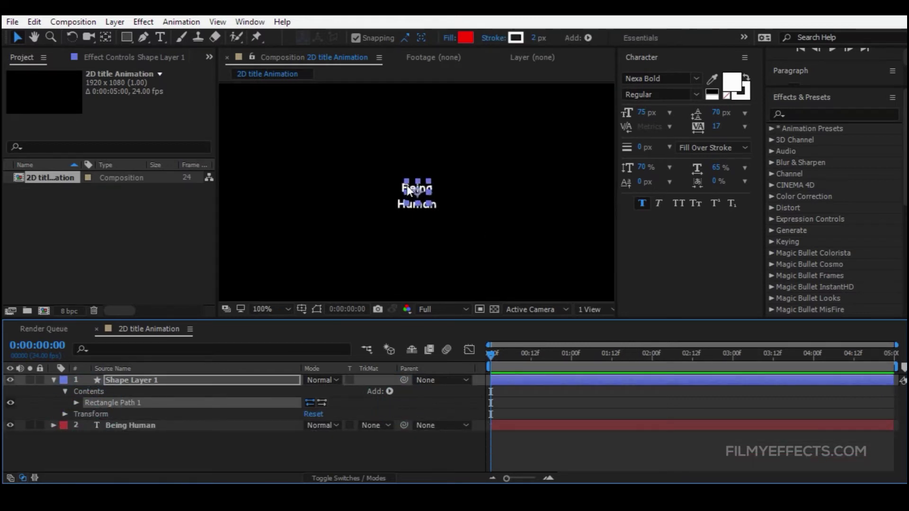
scroll(391, 138, down, 1)
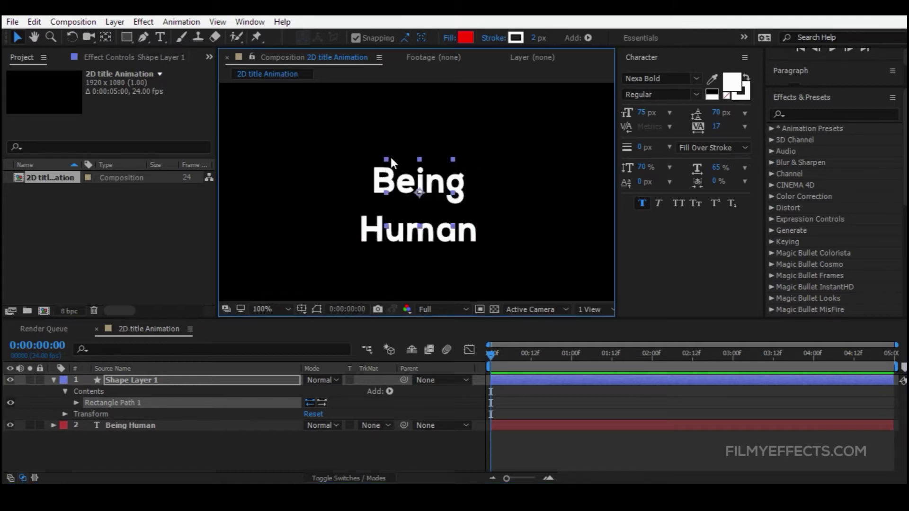
Step: Hide the Being Human text layer and collapse Shape Layer 1
click(53, 380)
click(123, 391)
click(10, 391)
click(31, 419)
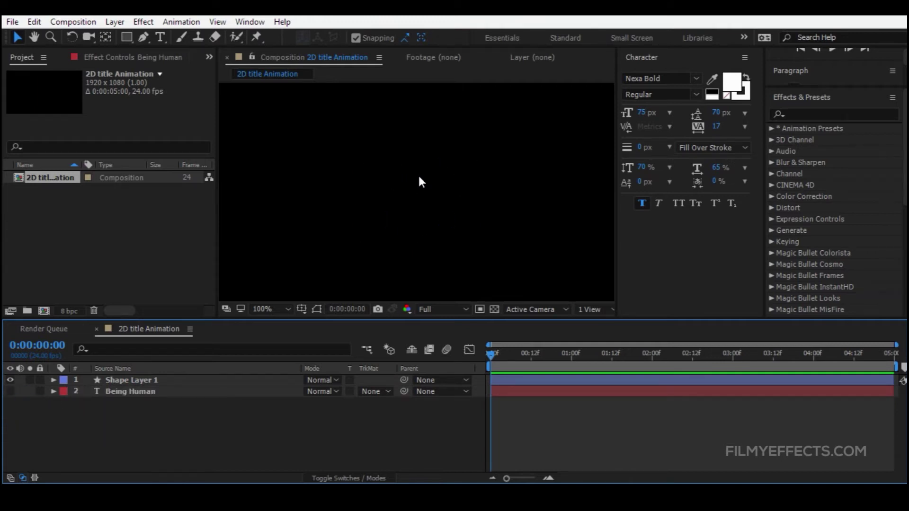
Step: Add a Stroke to Shape Layer 1's rectangle
click(132, 380)
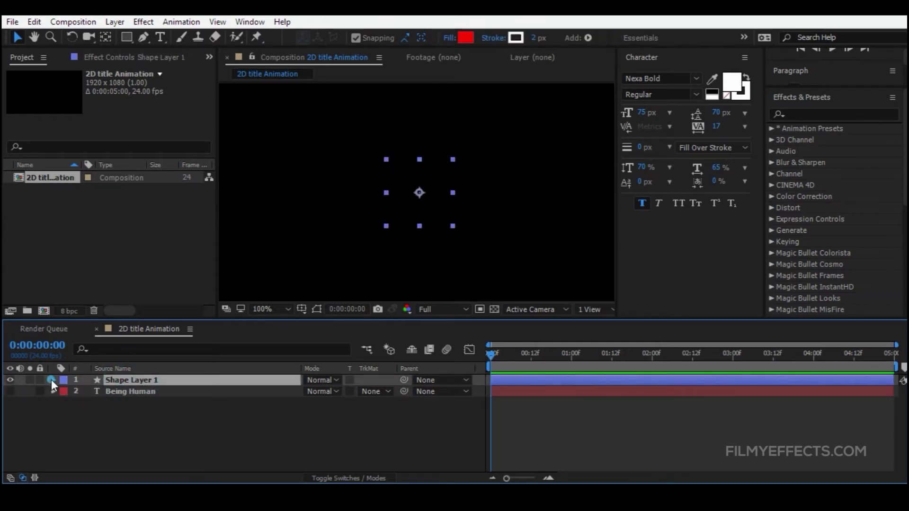
click(52, 380)
click(97, 403)
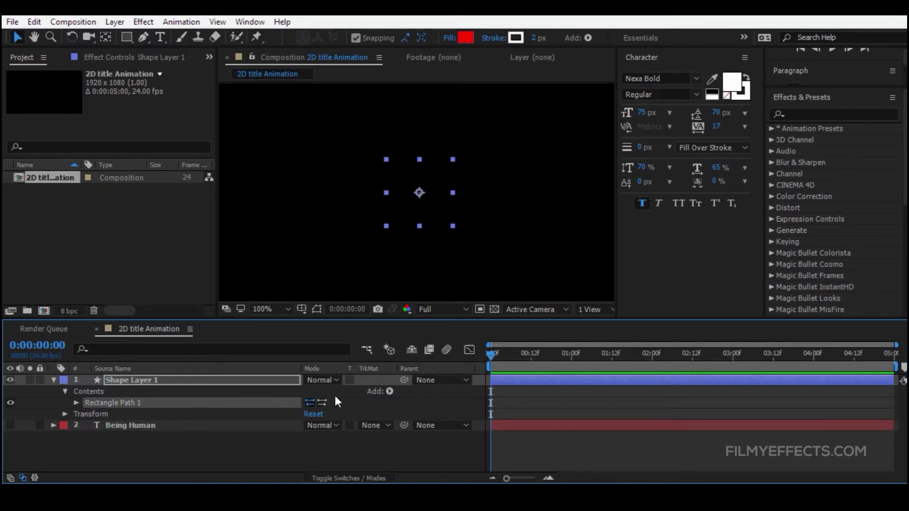
click(390, 391)
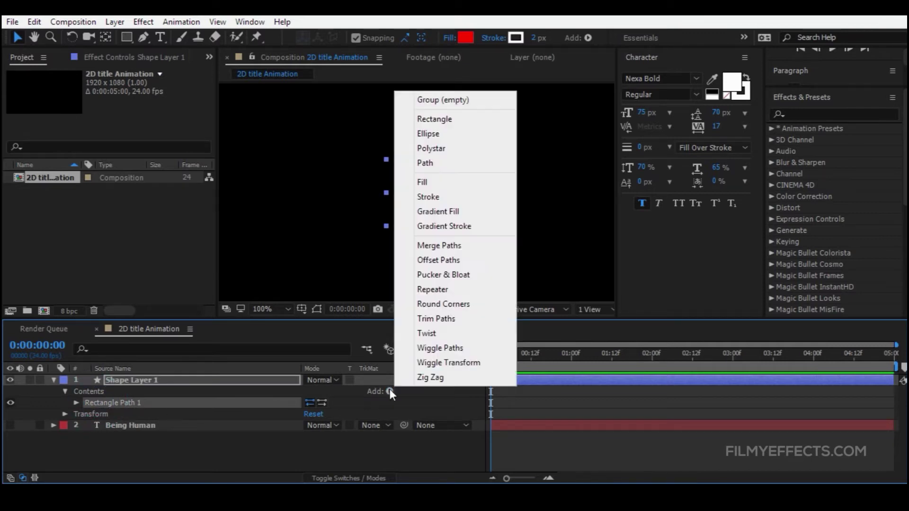
click(429, 197)
click(106, 415)
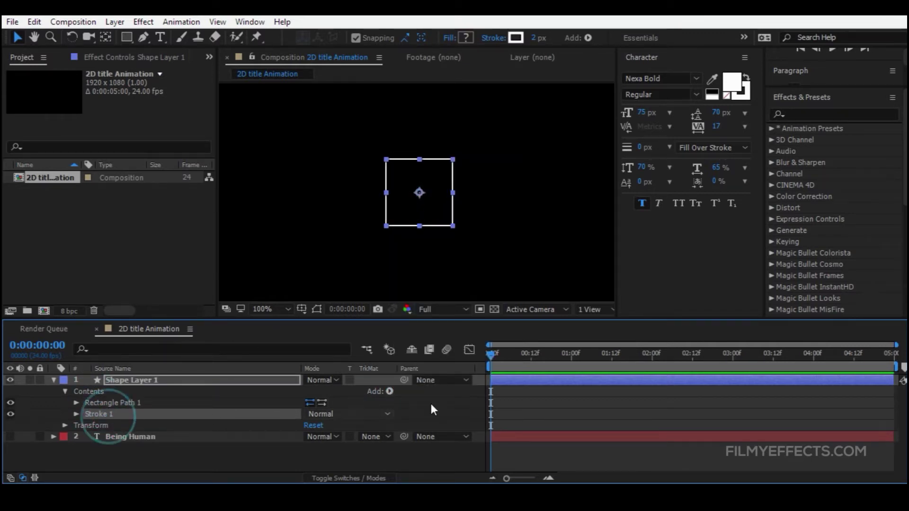
Step: Add Trim Paths to the shape layer
click(442, 396)
click(389, 392)
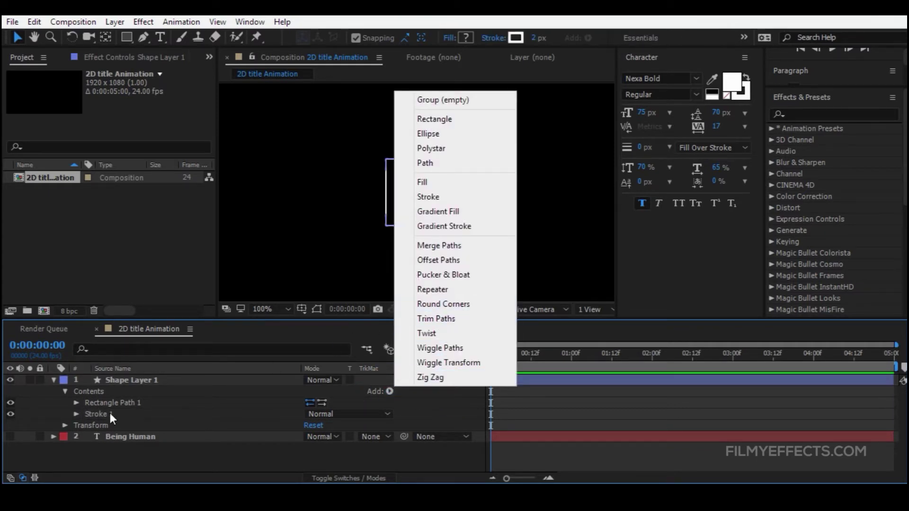
click(435, 319)
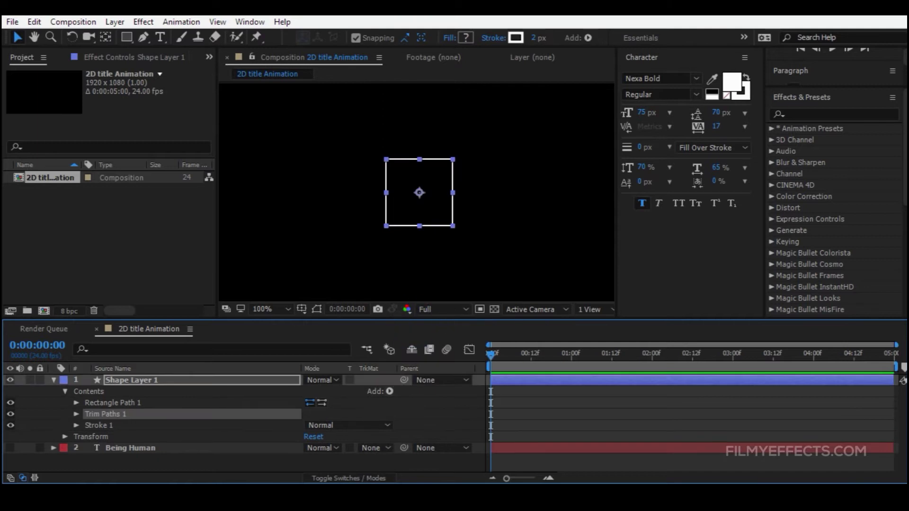
click(107, 416)
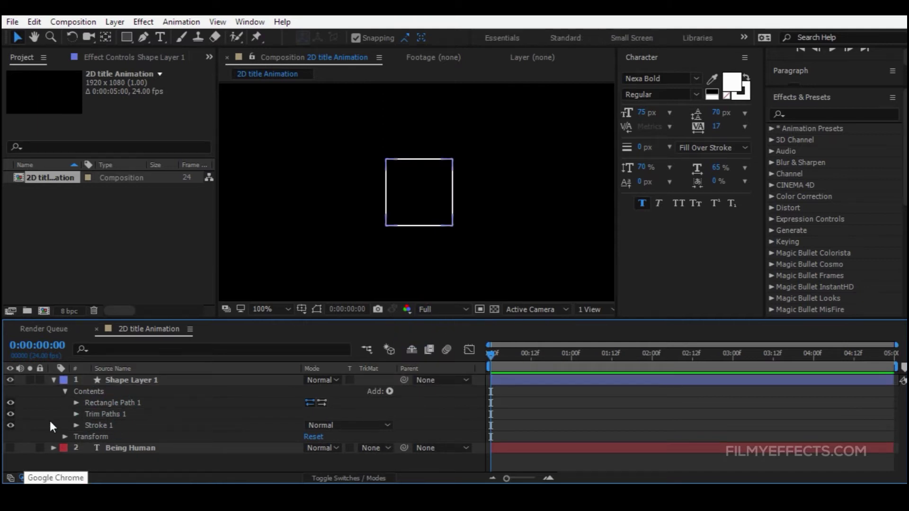
Step: Set Stroke 1's Stroke Width to 2
click(90, 424)
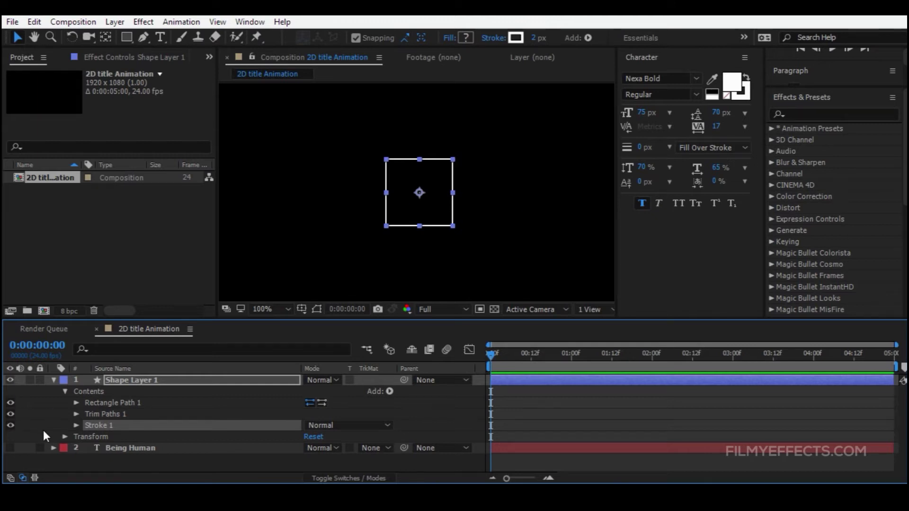
click(75, 425)
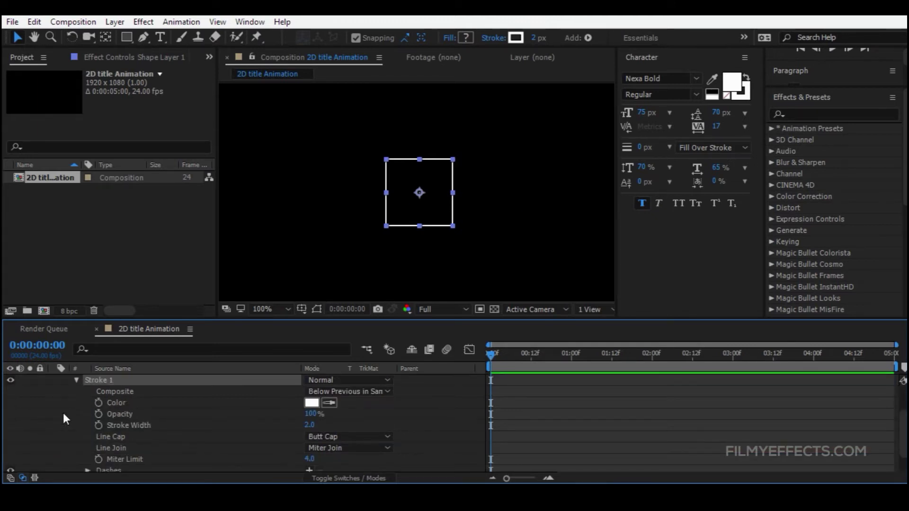
click(136, 427)
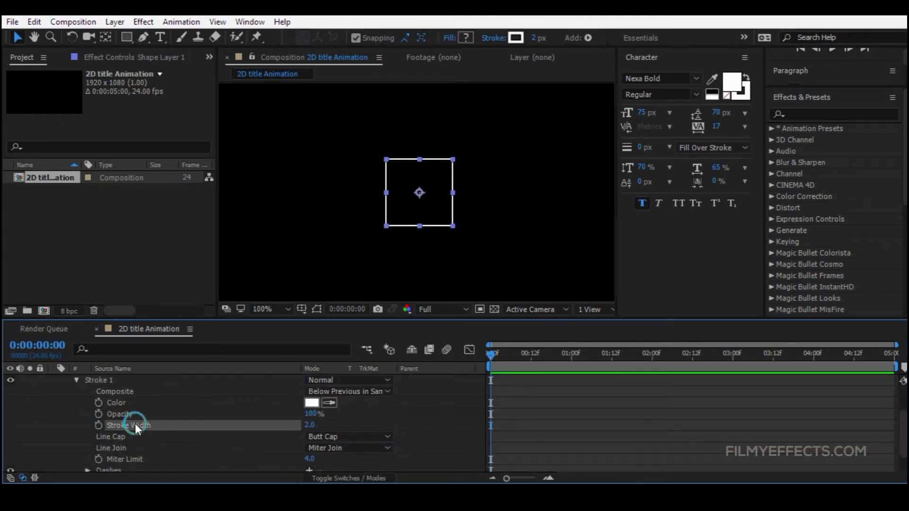
mouse_move(310, 428)
mouse_down()
mouse_move(324, 430)
mouse_move(304, 430)
mouse_up()
click(310, 426)
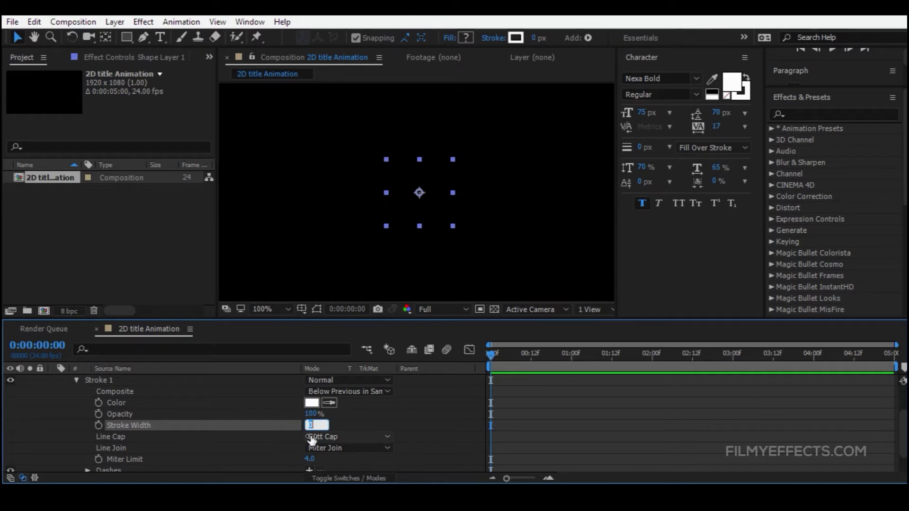
text(2)
key(Return)
click(379, 423)
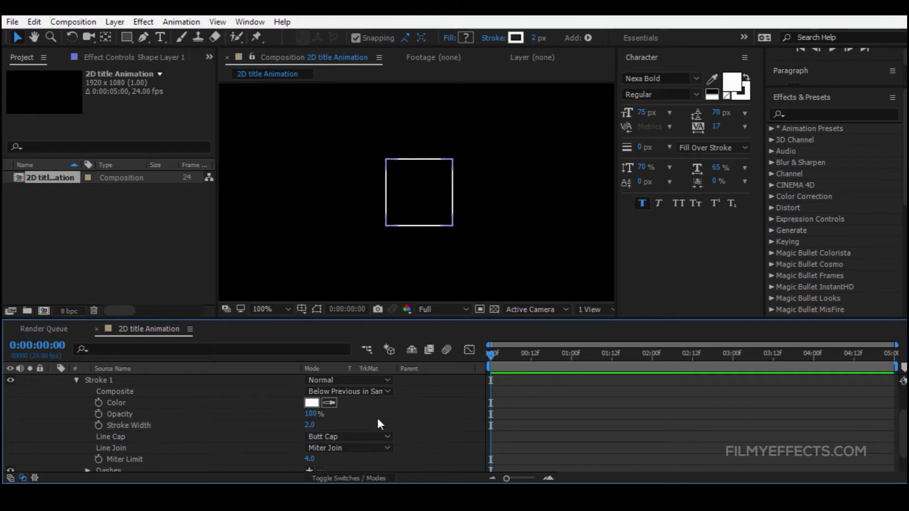
scroll(56, 413, up, 2)
click(76, 425)
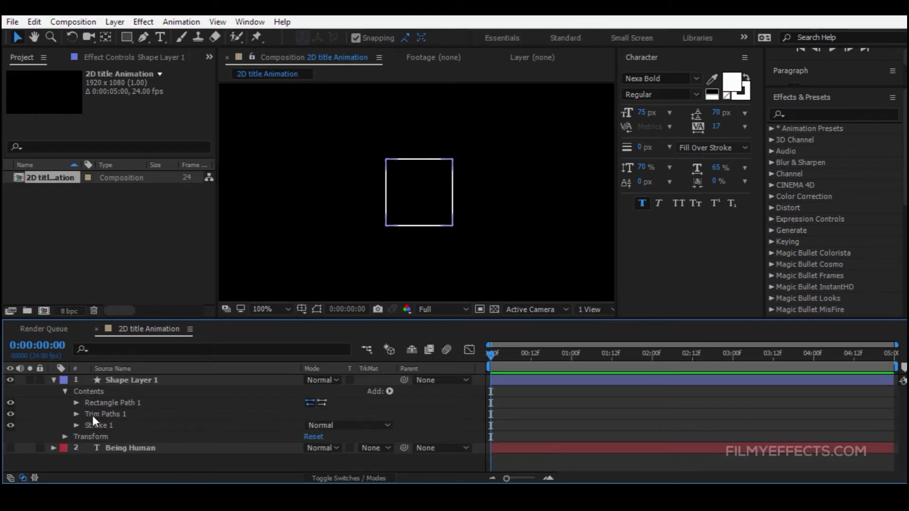
Step: Turn the Being Human layer's visibility back on and collapse Shape Layer 1
click(94, 404)
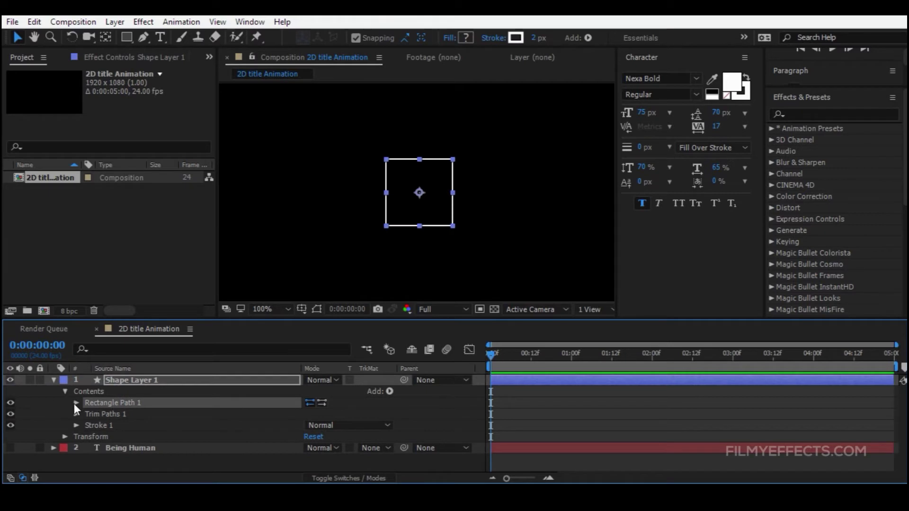
click(122, 449)
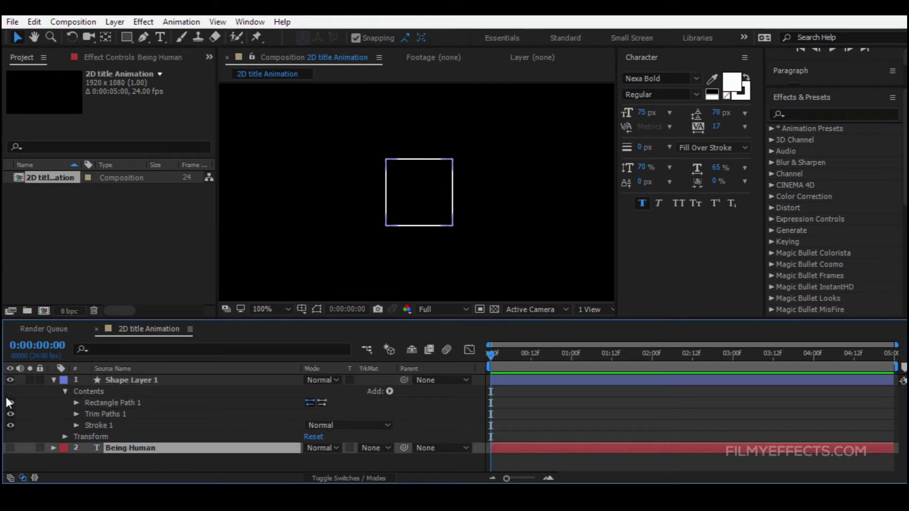
click(10, 448)
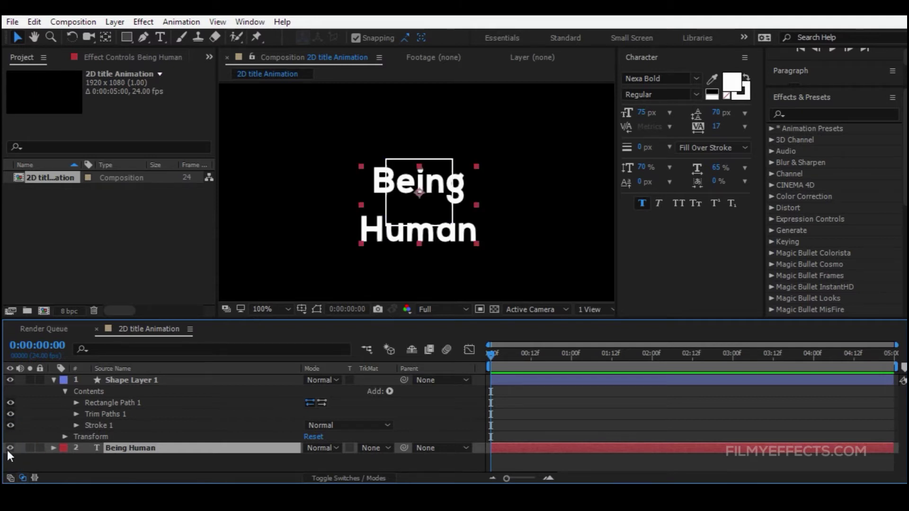
click(10, 448)
click(9, 448)
click(10, 448)
click(10, 448)
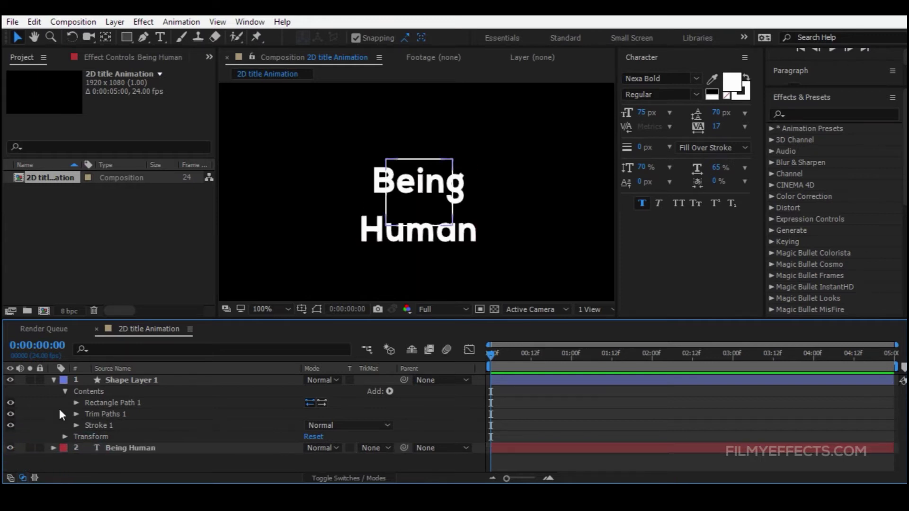
click(54, 380)
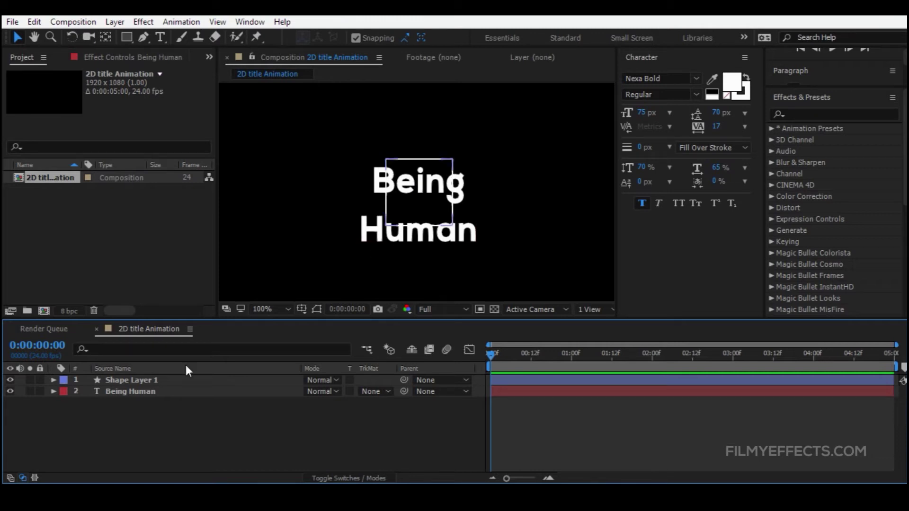
click(439, 186)
Step: Reveal Rectangle Path 1's Size and scrub it larger around the title
click(52, 381)
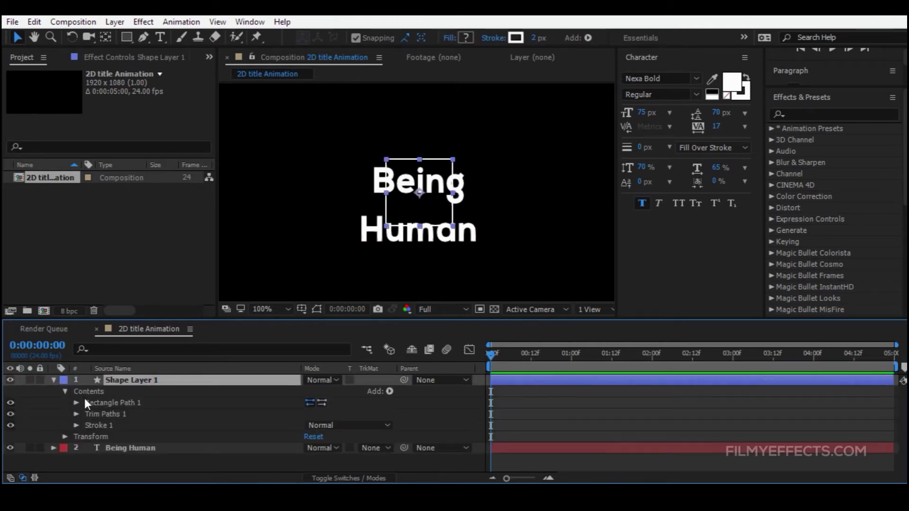
click(90, 402)
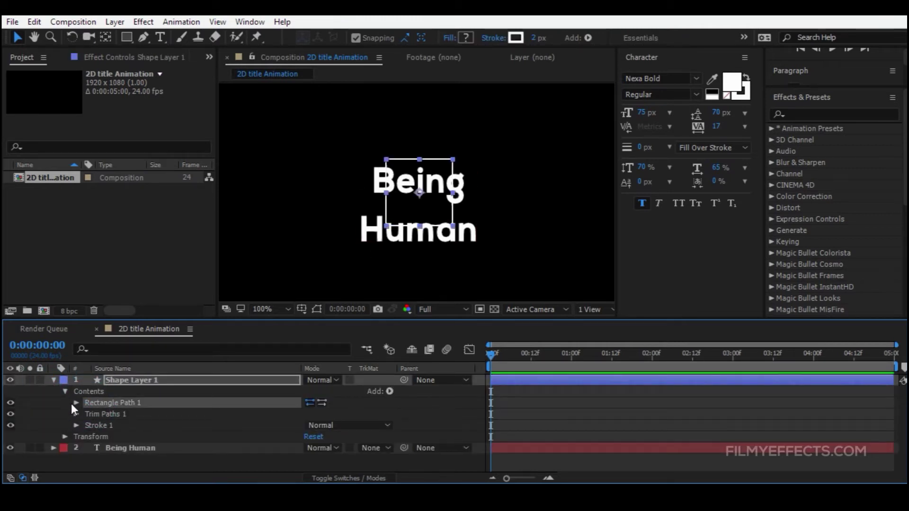
click(53, 380)
click(53, 380)
click(64, 393)
click(67, 392)
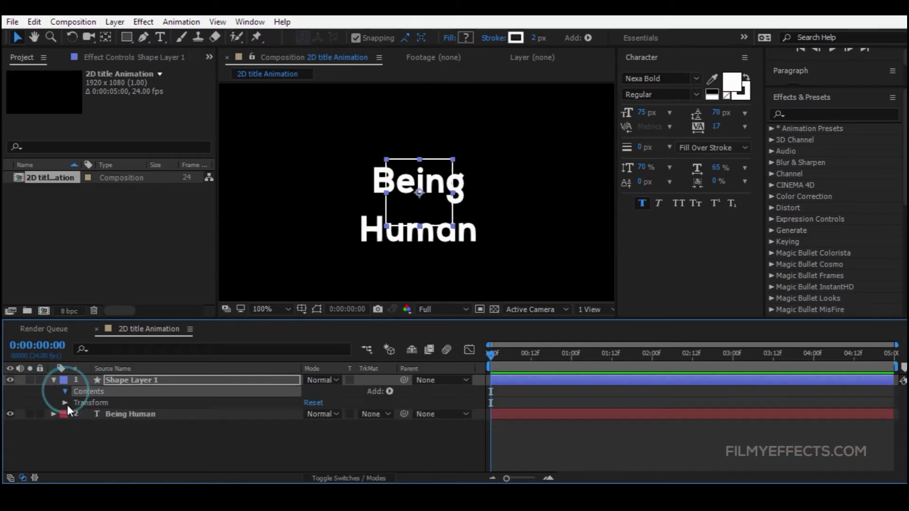
click(66, 391)
click(76, 403)
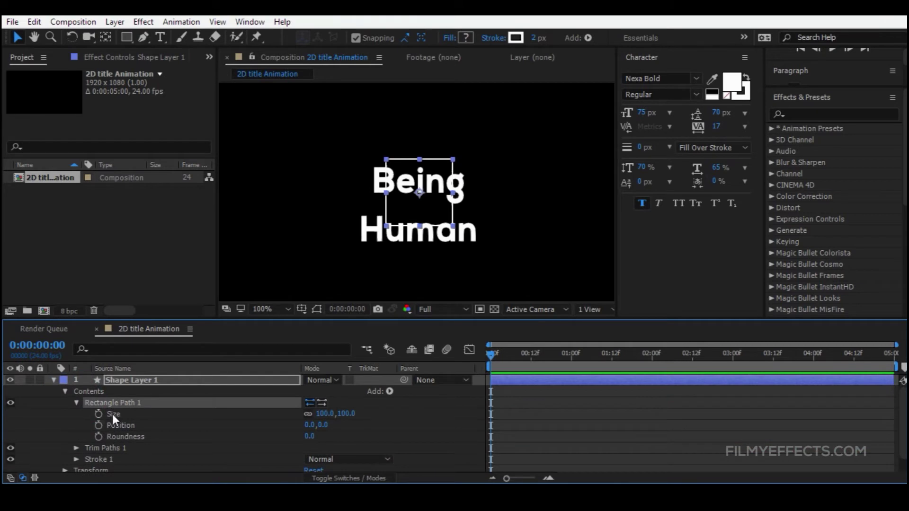
click(121, 414)
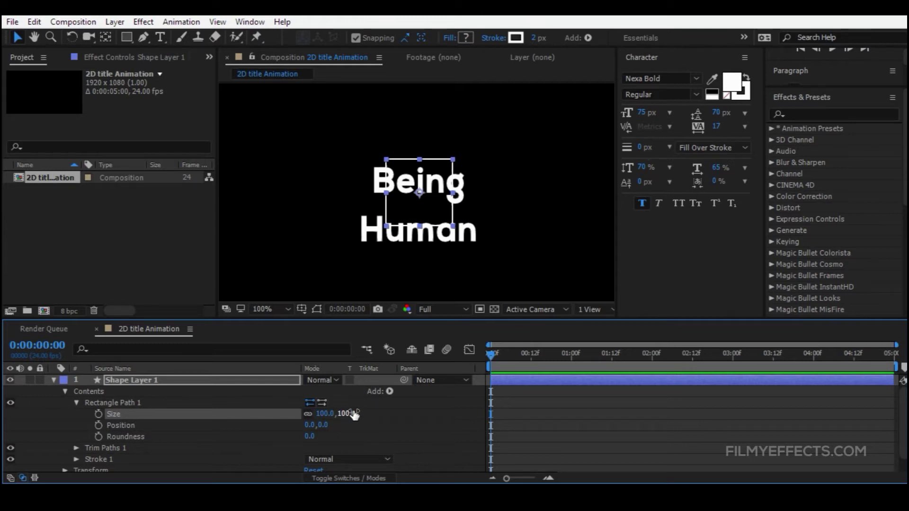
drag(331, 415, 426, 428)
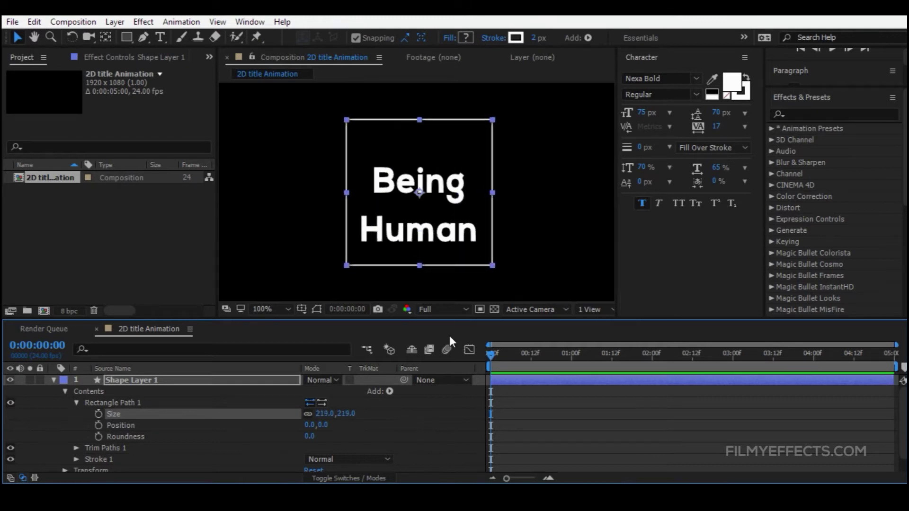
Step: Unlink the Size proportions and set the rectangle's width to 200
click(307, 413)
mouse_move(326, 413)
mouse_down()
mouse_move(365, 414)
mouse_move(343, 414)
mouse_up()
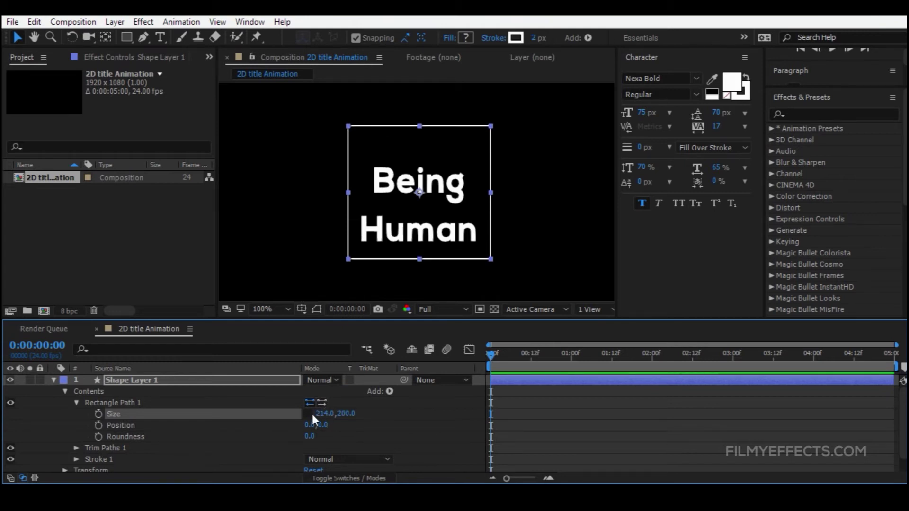
click(325, 414)
click(386, 428)
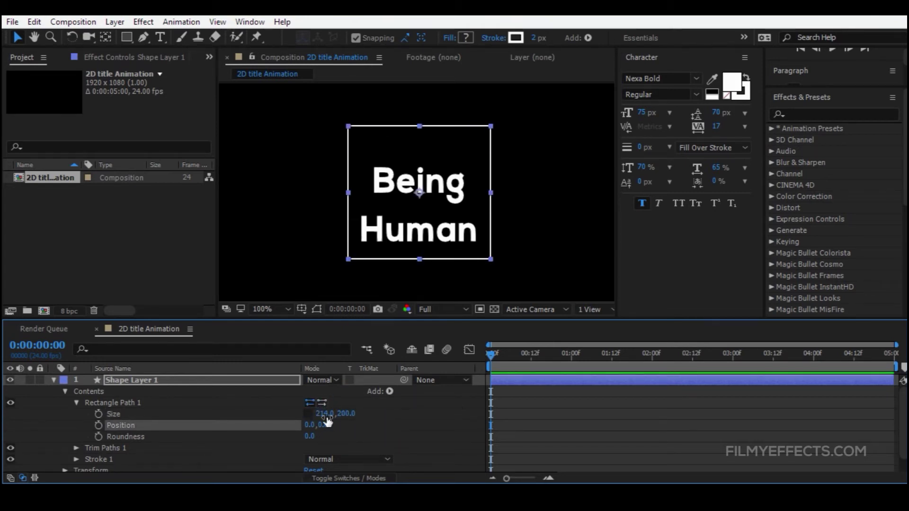
click(371, 419)
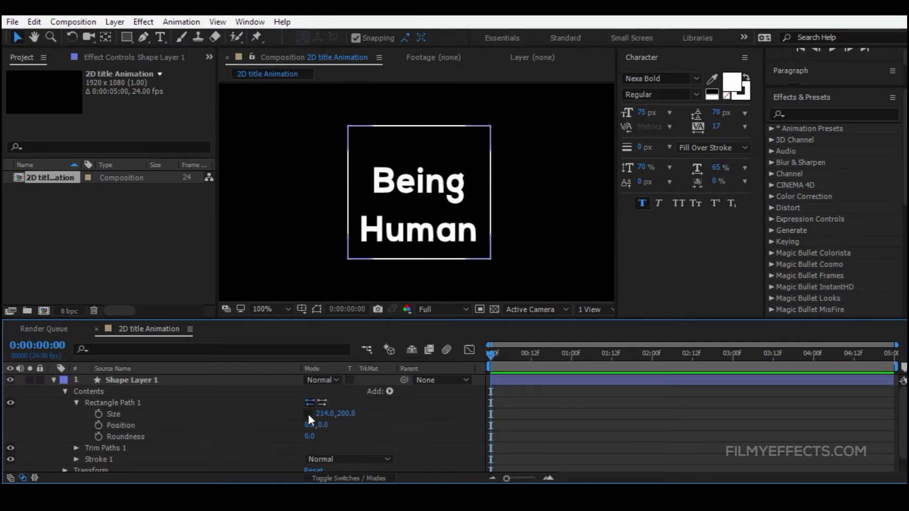
click(325, 413)
text(200)
key(Return)
click(325, 412)
key(Return)
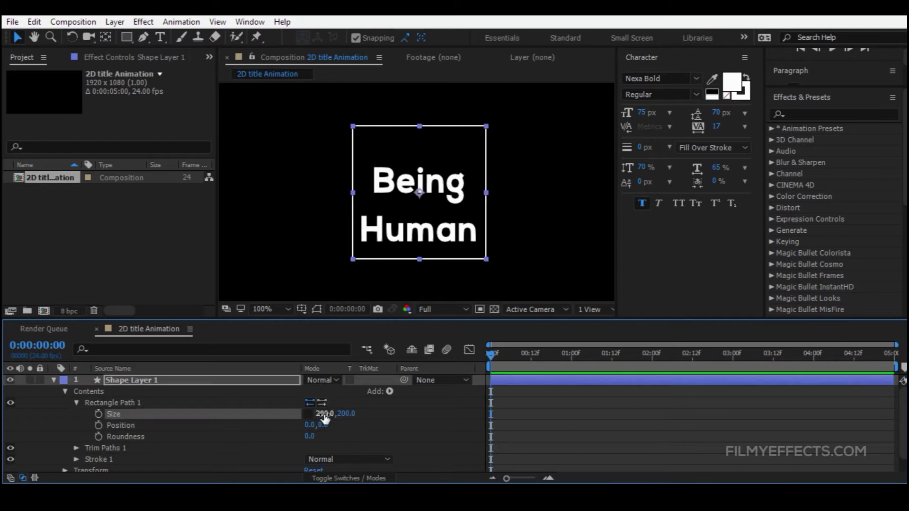
Step: Set the rectangle's height to 200, relink Size, and collapse the Contents
click(346, 414)
text(200)
key(Return)
click(309, 414)
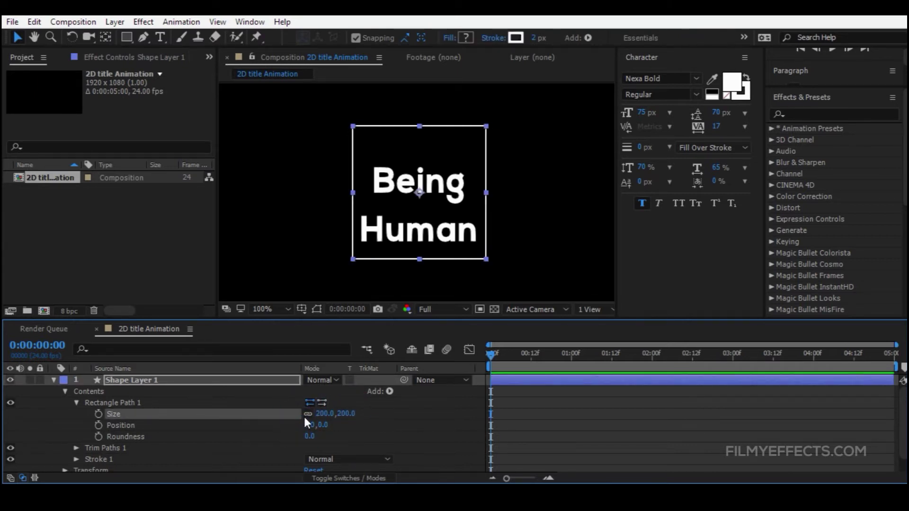
click(423, 424)
click(127, 381)
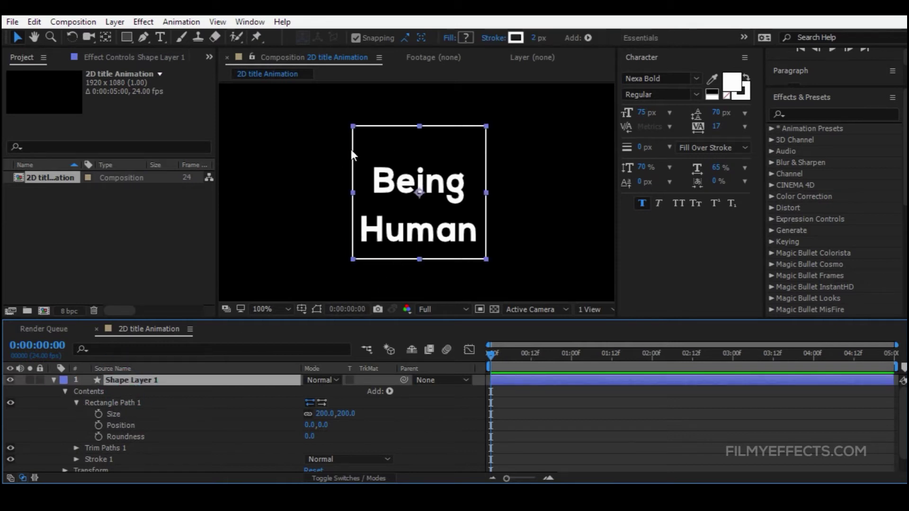
click(75, 403)
click(65, 392)
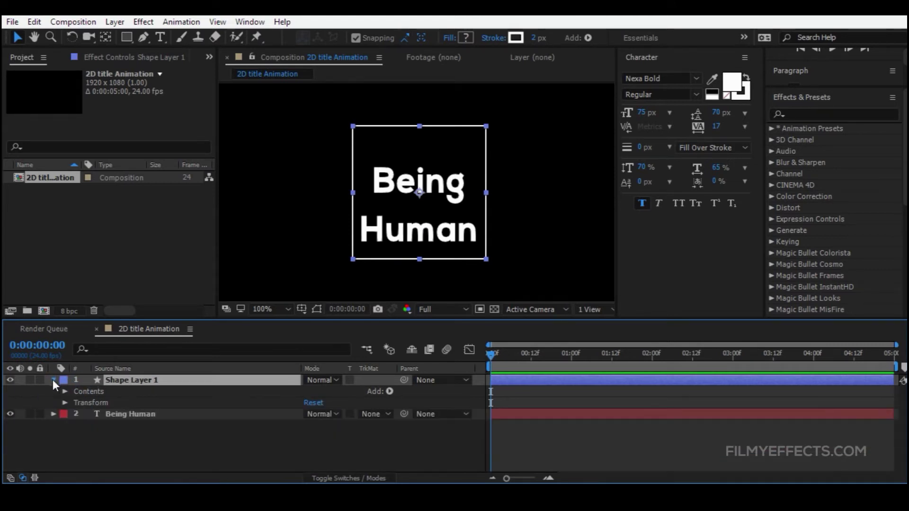
Step: Show Shape Layer 1's Position property with the P shortcut, then all its groups
click(53, 380)
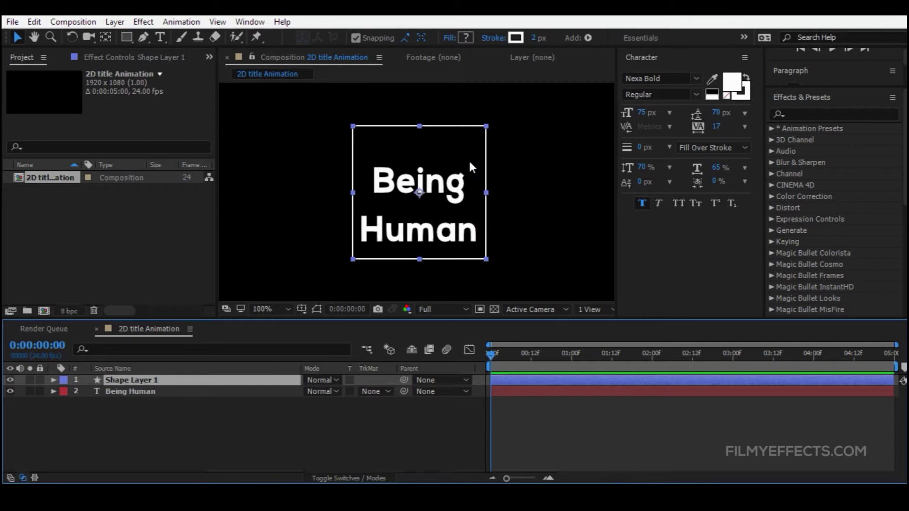
click(136, 410)
click(143, 380)
key(p)
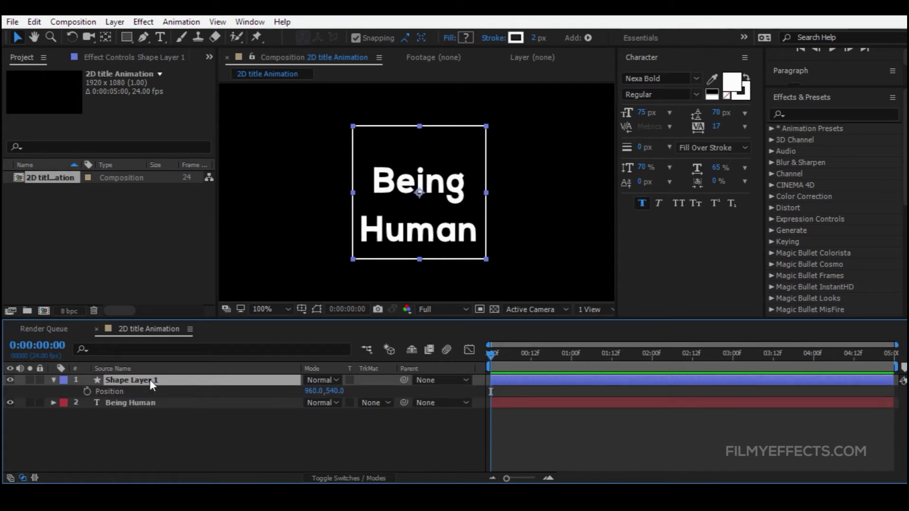
click(115, 391)
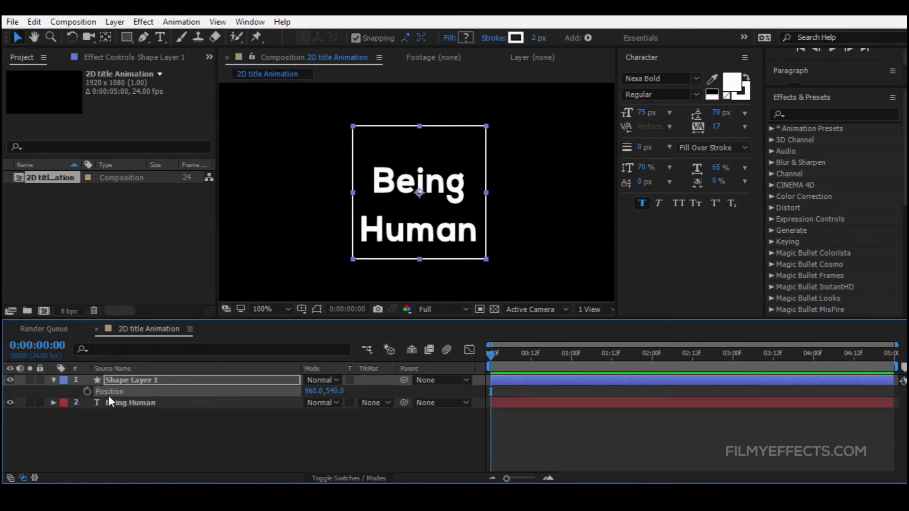
click(51, 381)
click(51, 381)
Step: Scrub the Transform Position Y from 540 to 559, giving 960, 559
click(65, 402)
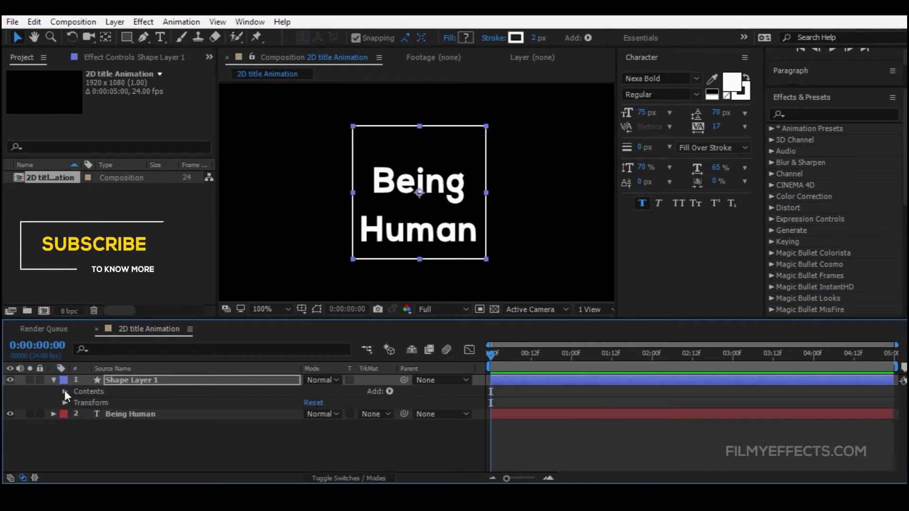
click(92, 401)
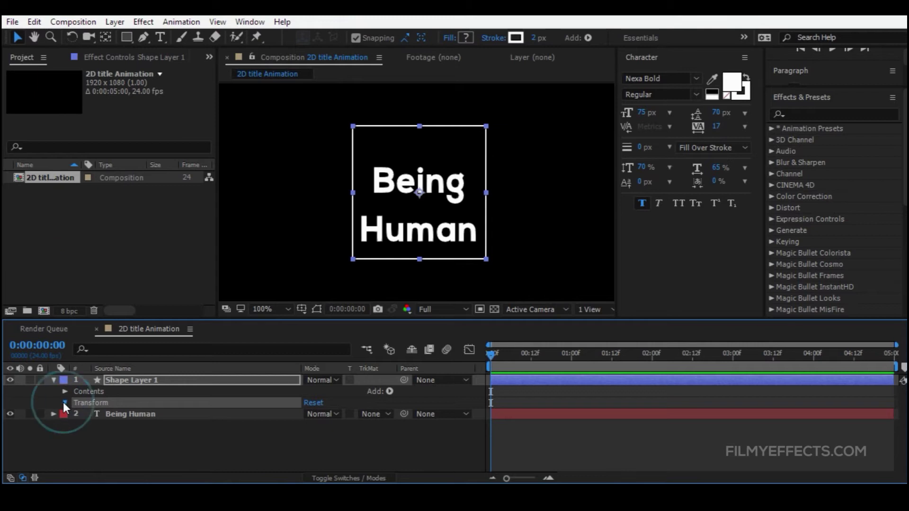
click(63, 402)
click(110, 426)
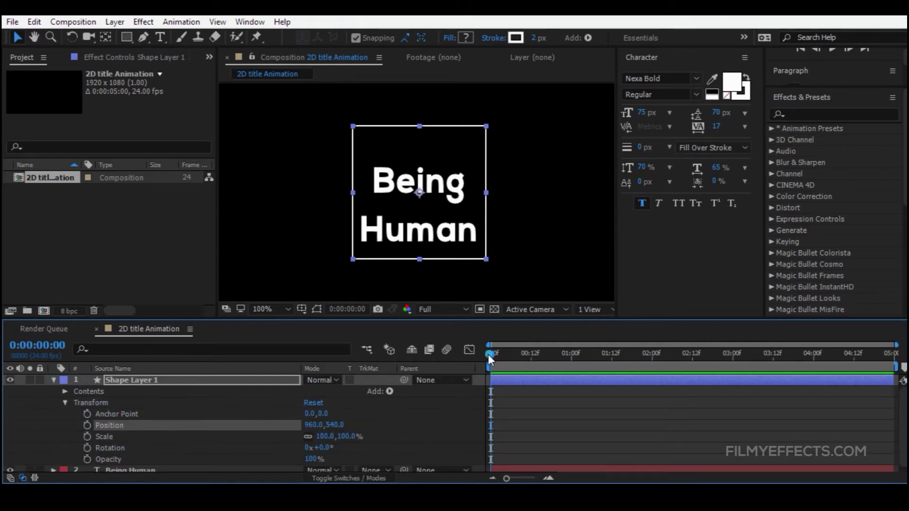
drag(331, 425, 346, 425)
click(433, 299)
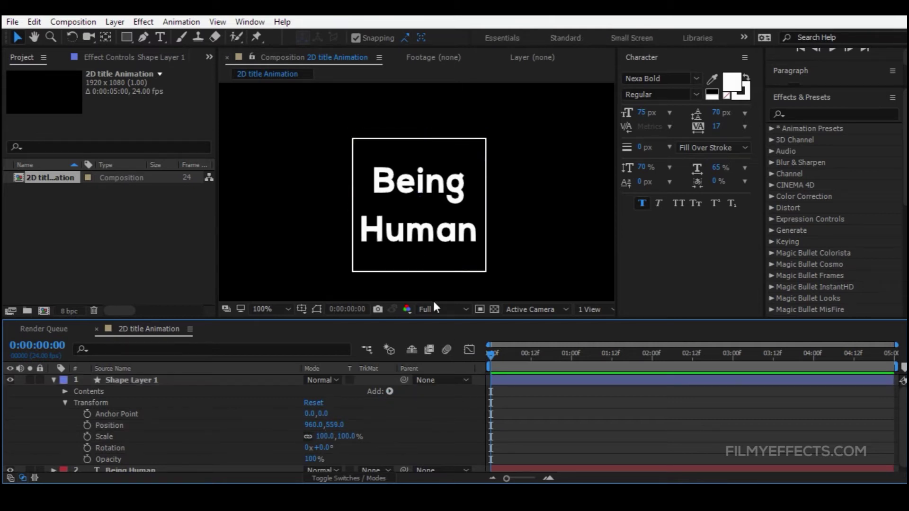
click(64, 402)
click(64, 393)
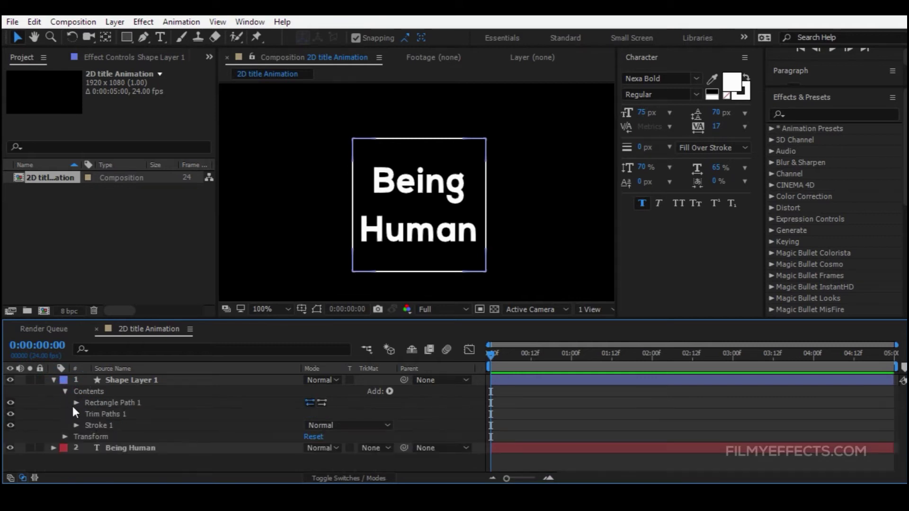
Step: Scrub Rectangle Path 1's Size up to 226.0 × 226.0
click(76, 403)
click(113, 414)
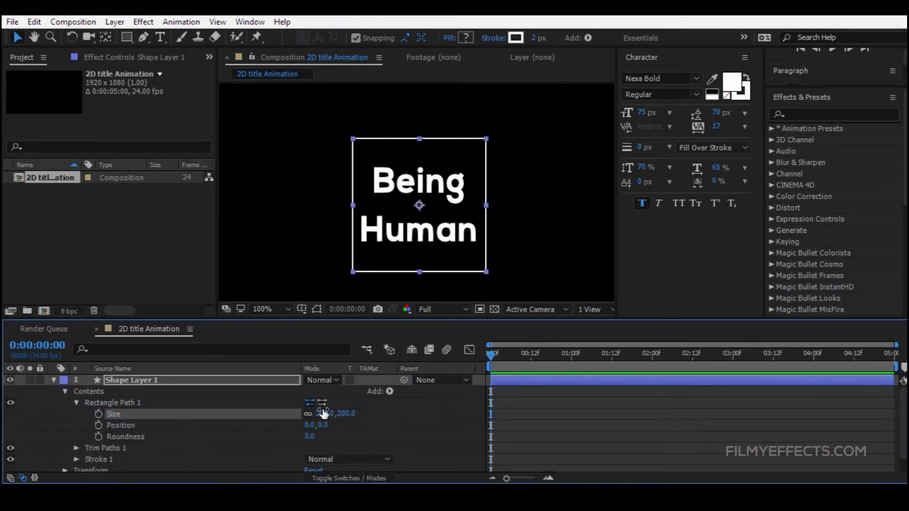
drag(316, 414, 341, 419)
click(386, 418)
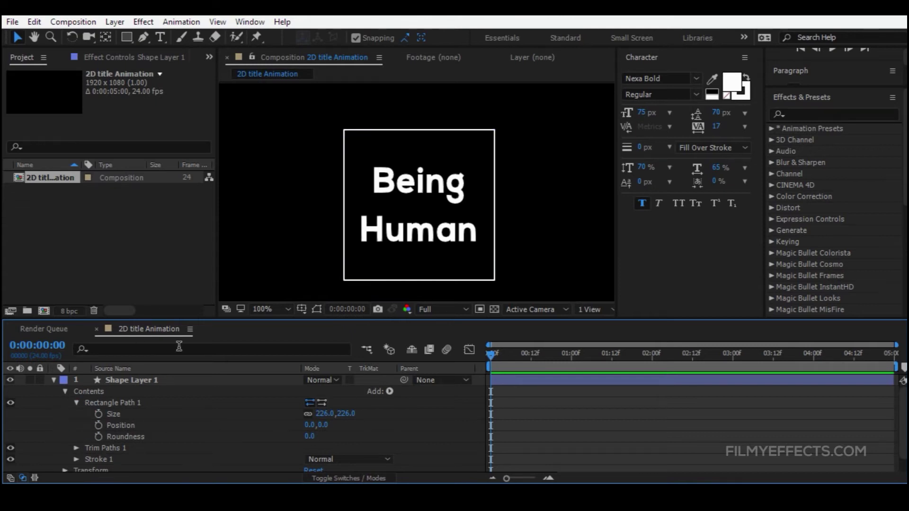
click(76, 402)
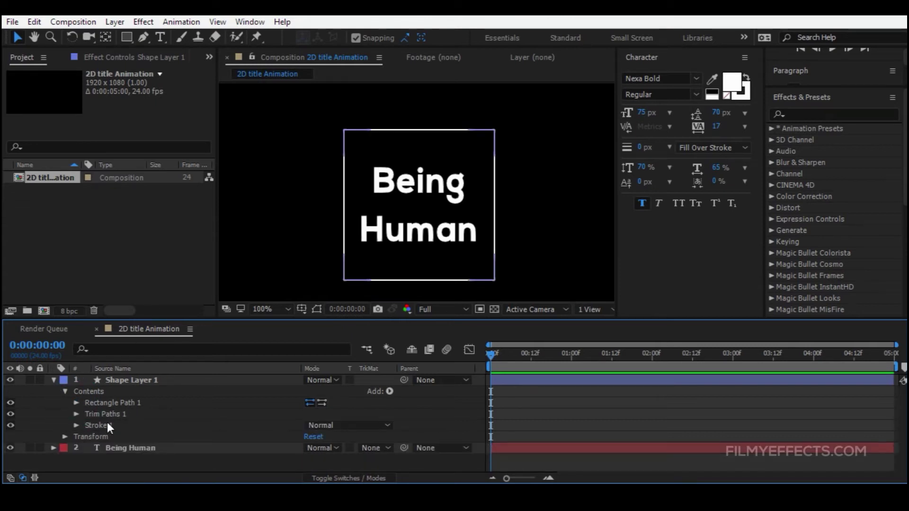
Step: Change Stroke 1's Stroke Width from 2 to 10.0
click(102, 425)
click(76, 425)
scroll(90, 431, down, 2)
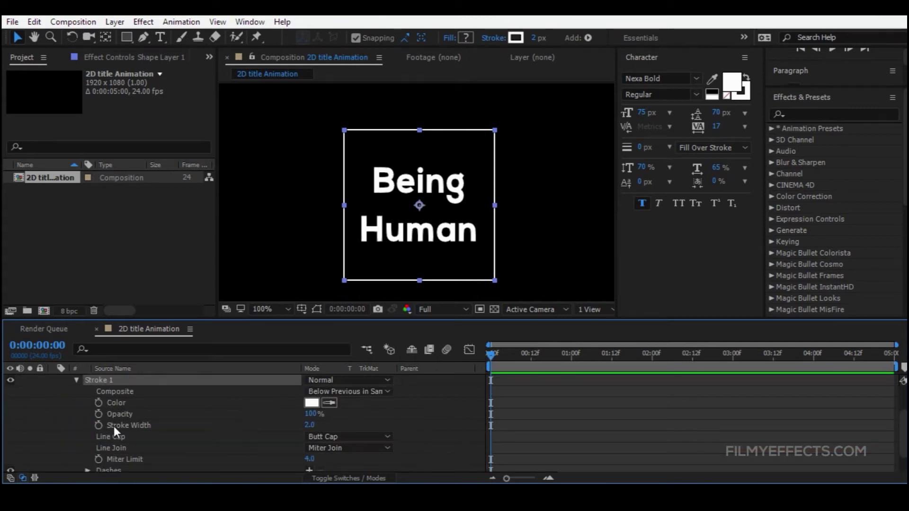
click(114, 425)
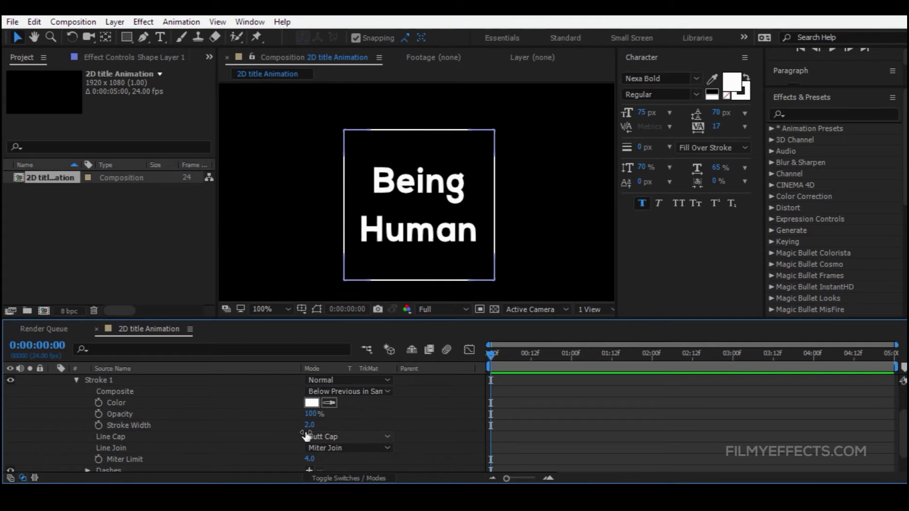
drag(309, 425, 318, 426)
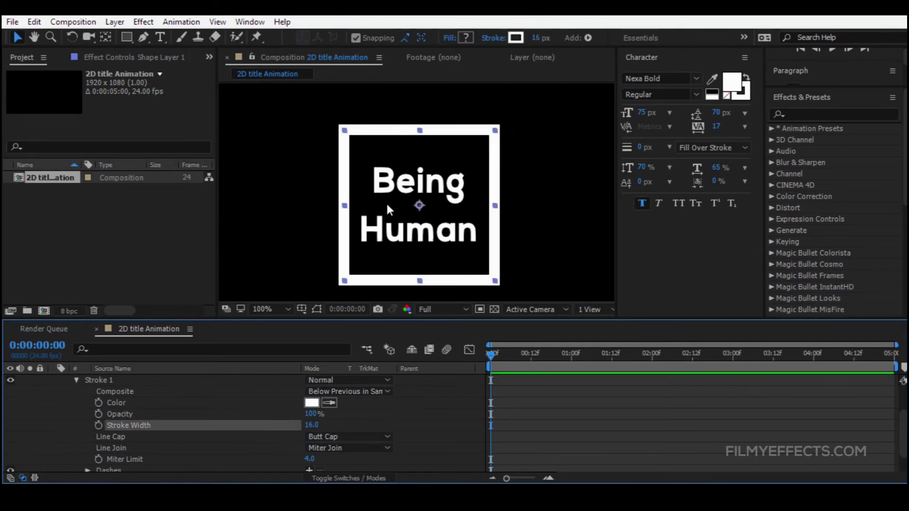
click(318, 425)
text(10)
key(Return)
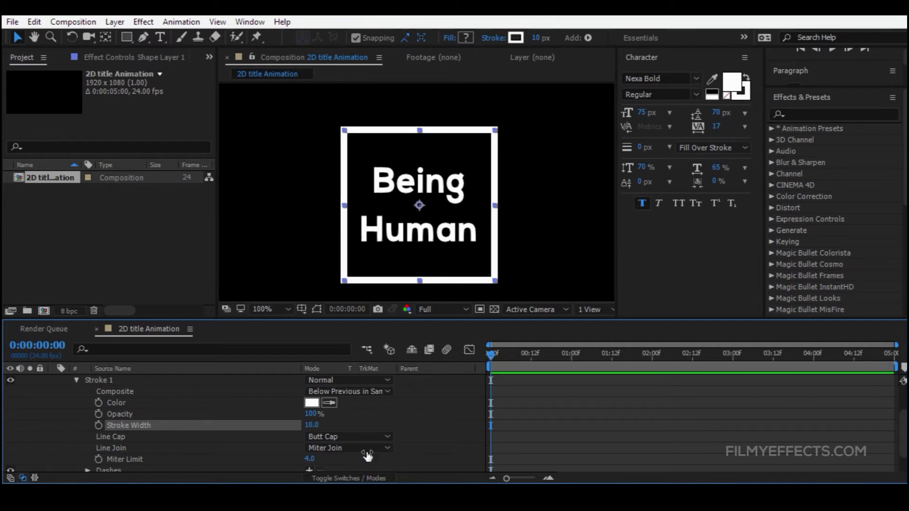
click(406, 427)
scroll(65, 418, up, 2)
click(75, 426)
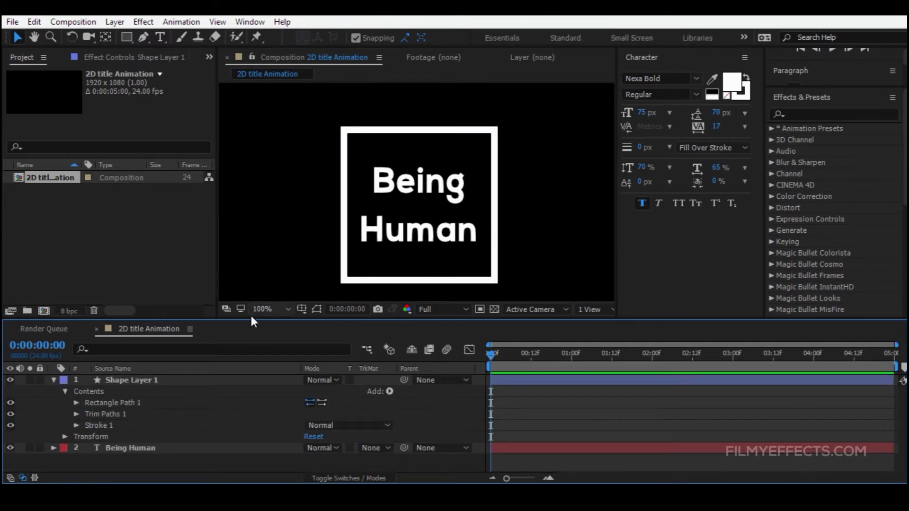
click(277, 308)
Step: Try 33.3% and 100% magnification, then scroll-zoom the composition view in and out
click(281, 176)
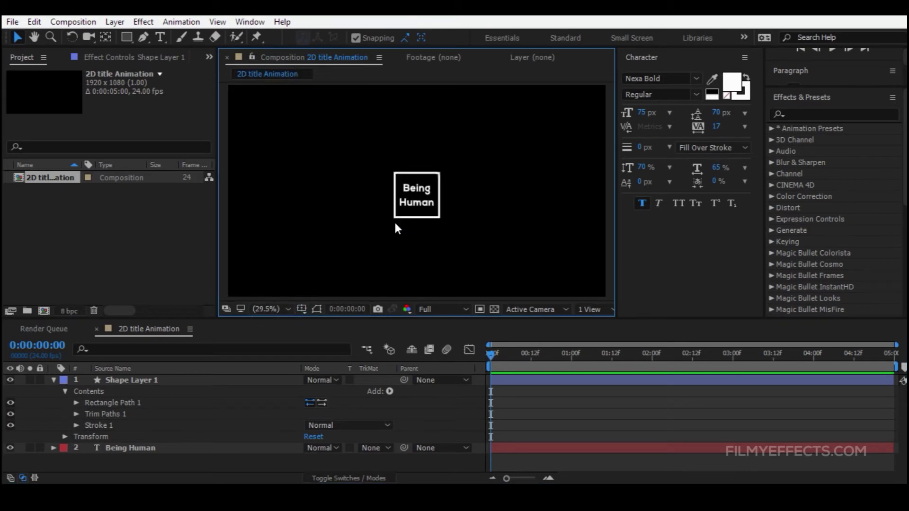
key(slash)
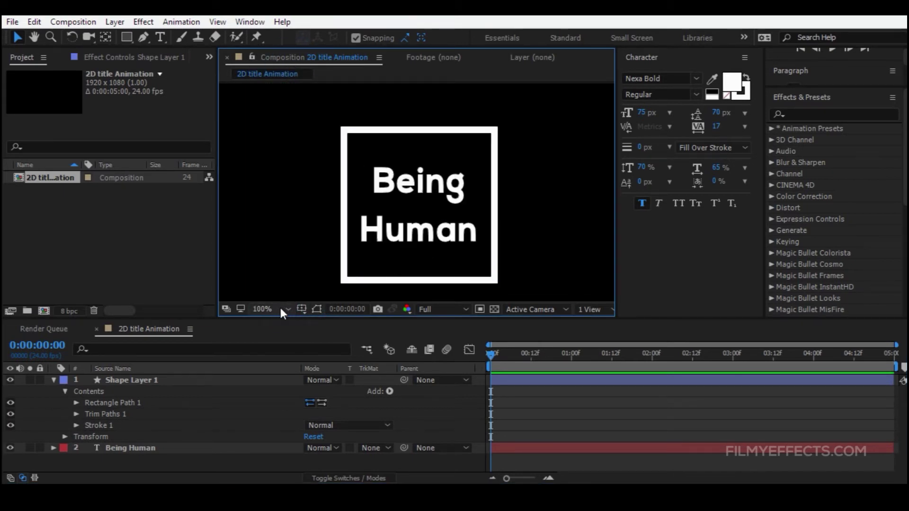
scroll(379, 187, down, 2)
scroll(371, 182, up, 2)
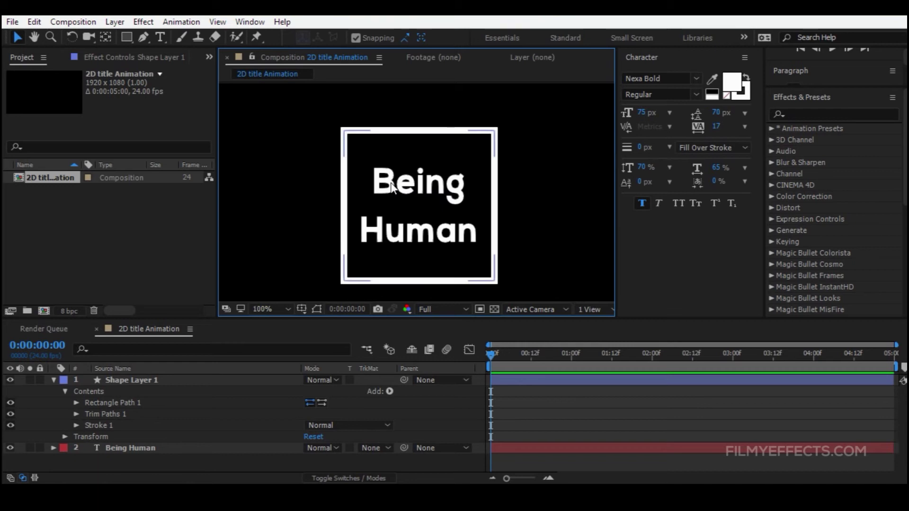
scroll(397, 227, down, 2)
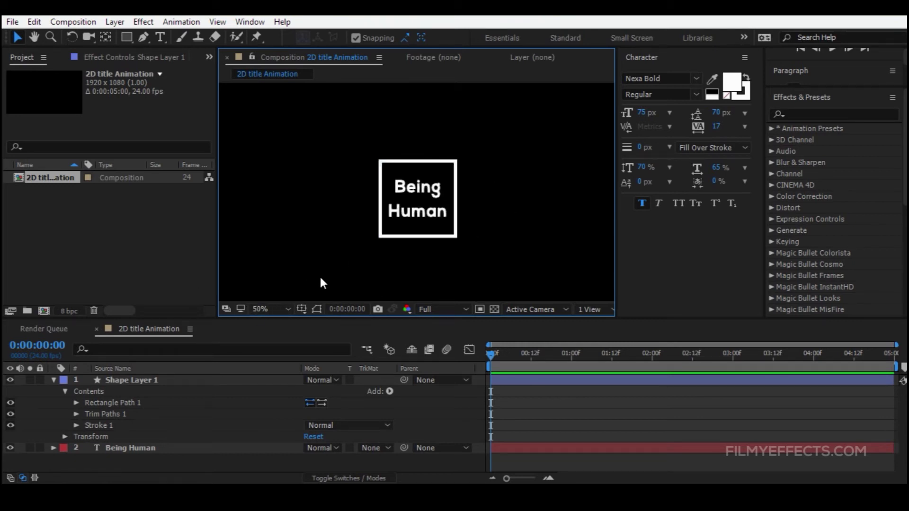
Step: Pick 400%, then 25%, and settle the composition viewer at 50% magnification
click(266, 309)
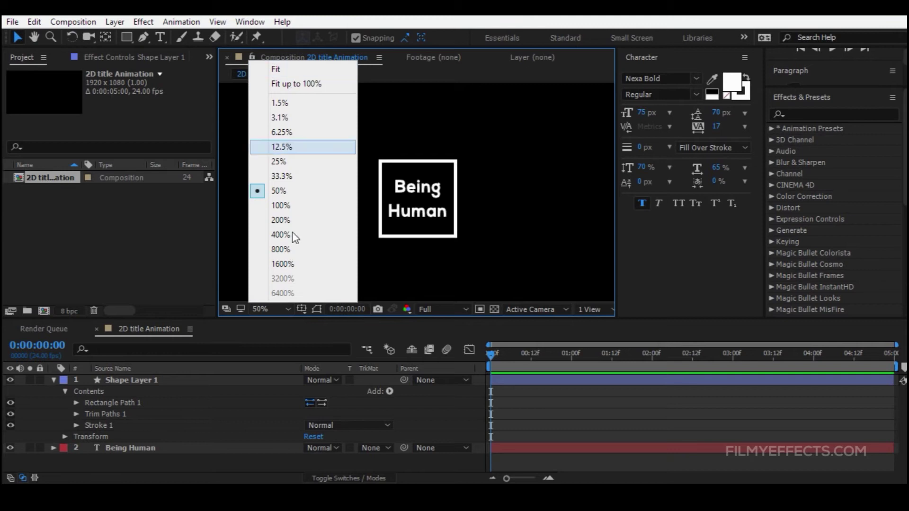
click(327, 235)
click(261, 310)
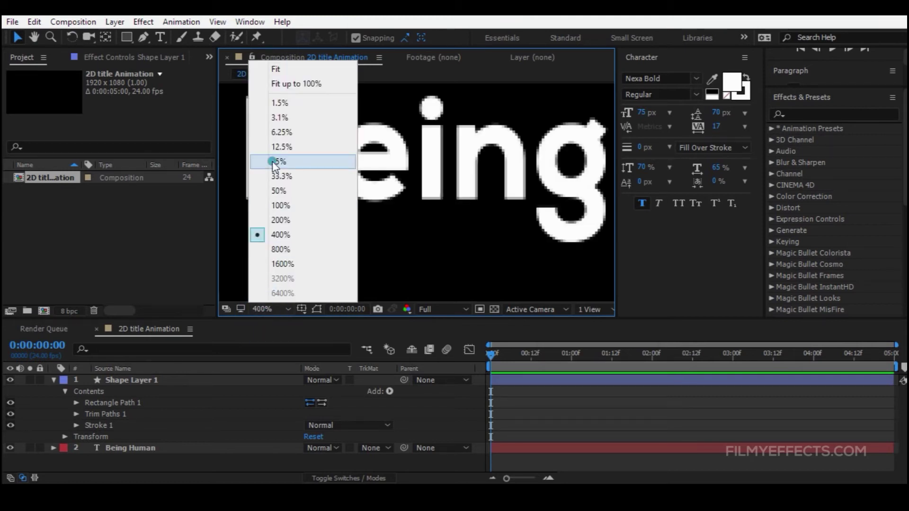
click(273, 161)
click(265, 309)
click(295, 84)
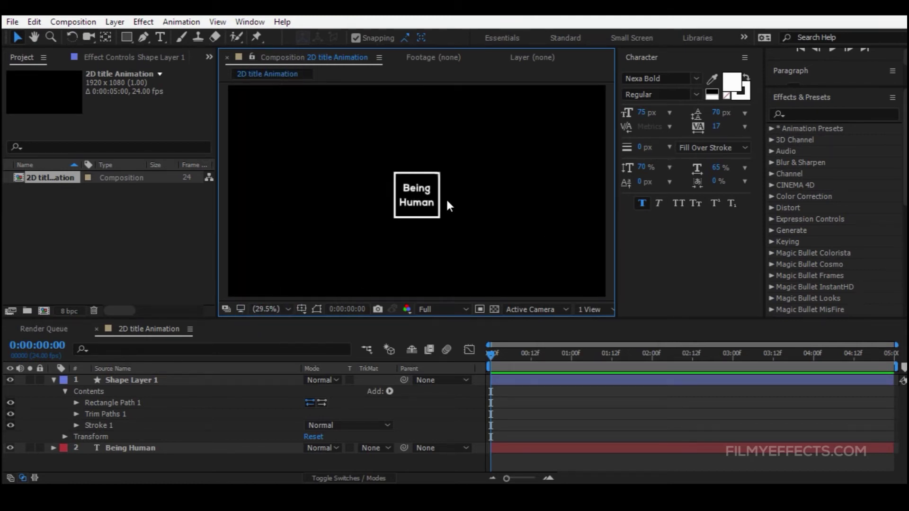
scroll(446, 198, up, 2)
scroll(427, 204, down, 1)
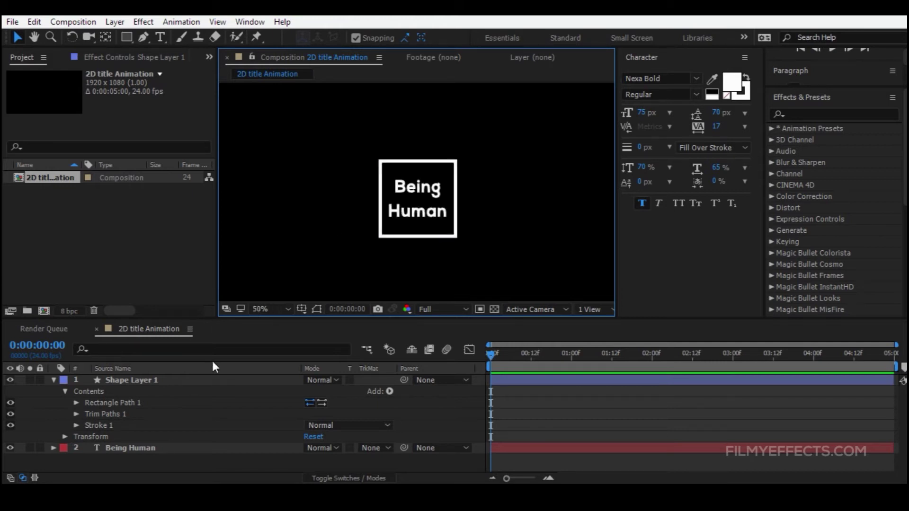
click(150, 417)
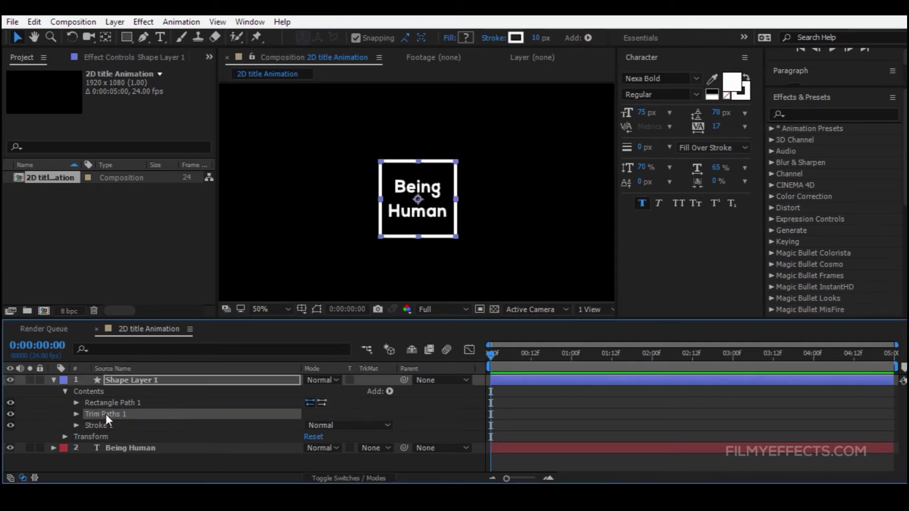
Step: Drag Trim Paths Start to trim the square outline away, then restore the full outline
click(75, 414)
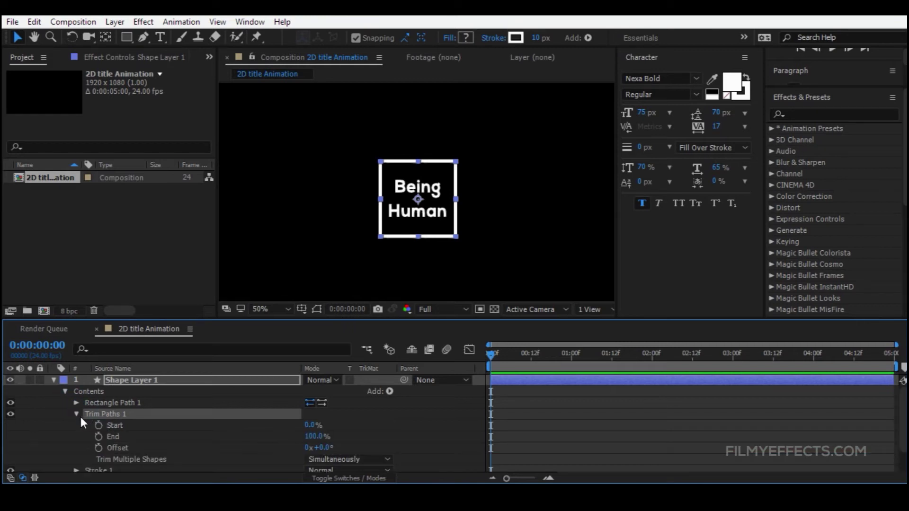
click(125, 426)
click(305, 425)
drag(310, 425, 369, 425)
mouse_move(310, 425)
mouse_down()
mouse_move(337, 425)
mouse_move(286, 426)
mouse_move(331, 424)
mouse_move(307, 421)
mouse_move(330, 425)
mouse_move(320, 421)
mouse_up()
click(340, 408)
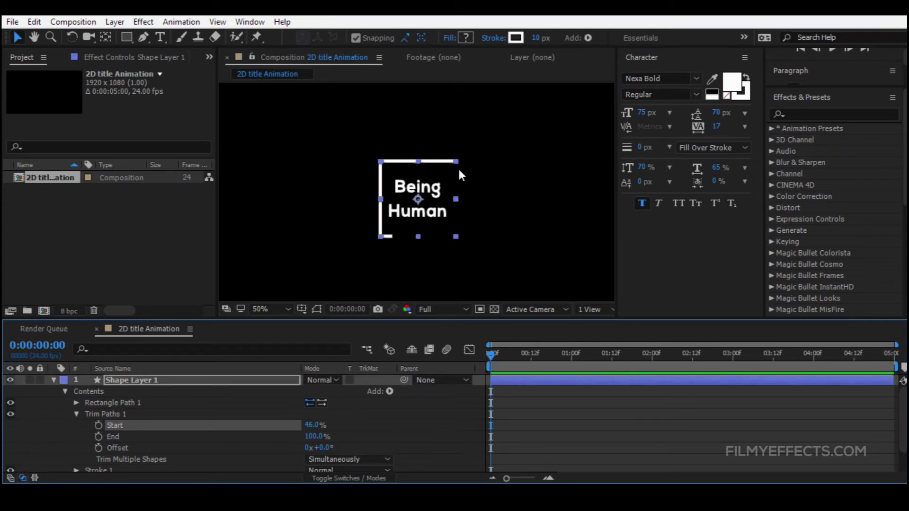
mouse_move(309, 425)
mouse_down()
mouse_move(331, 425)
mouse_move(303, 429)
mouse_move(308, 435)
mouse_move(290, 443)
mouse_move(307, 445)
mouse_move(292, 446)
mouse_move(365, 442)
mouse_up()
Step: Test Trim Paths End at 93% and Offset at 0, then return End to 100%
click(166, 449)
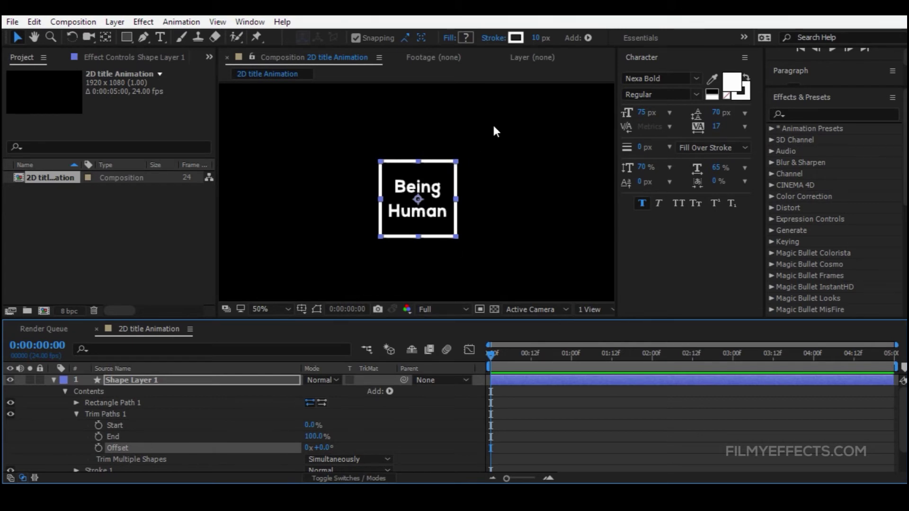
drag(327, 448, 305, 436)
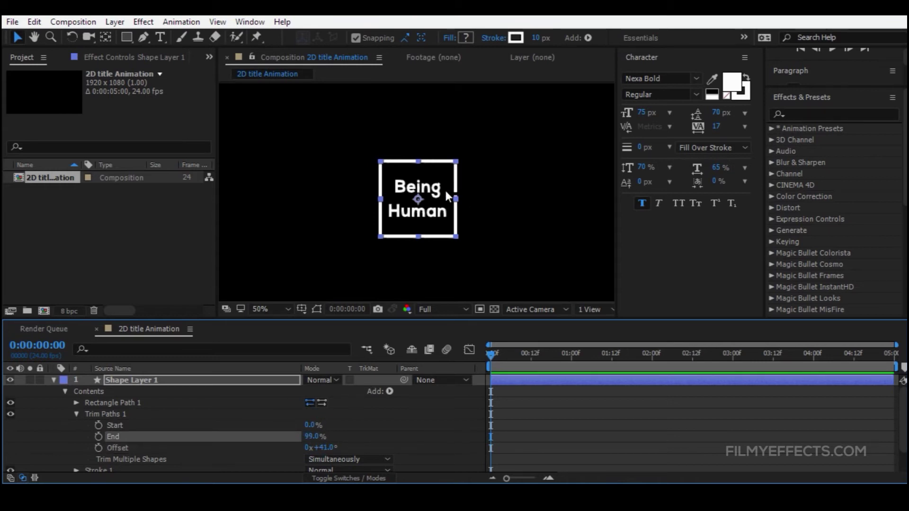
click(320, 436)
text(93)
key(Tab)
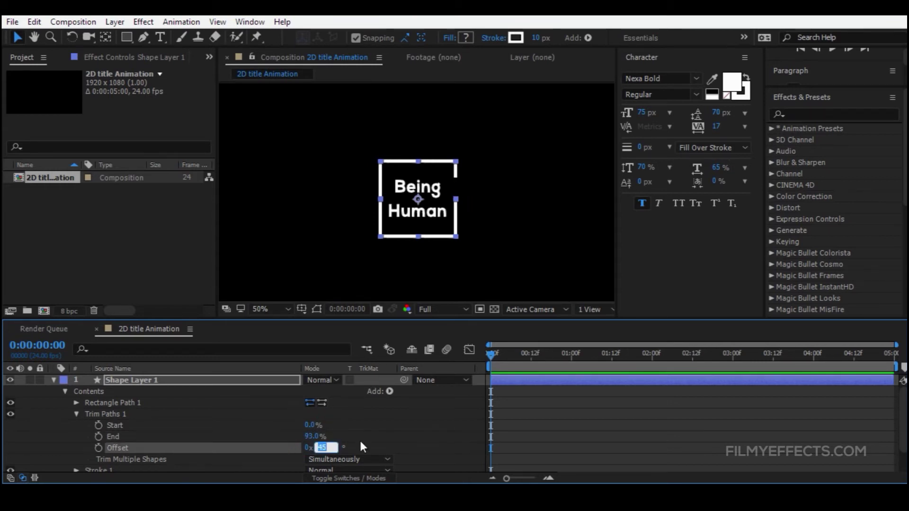
text(0)
key(Return)
click(360, 443)
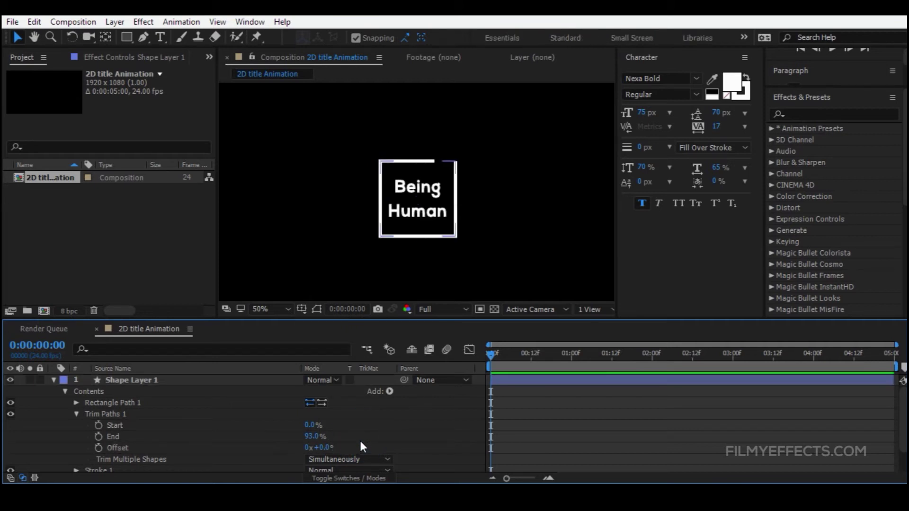
drag(307, 436, 340, 437)
click(425, 433)
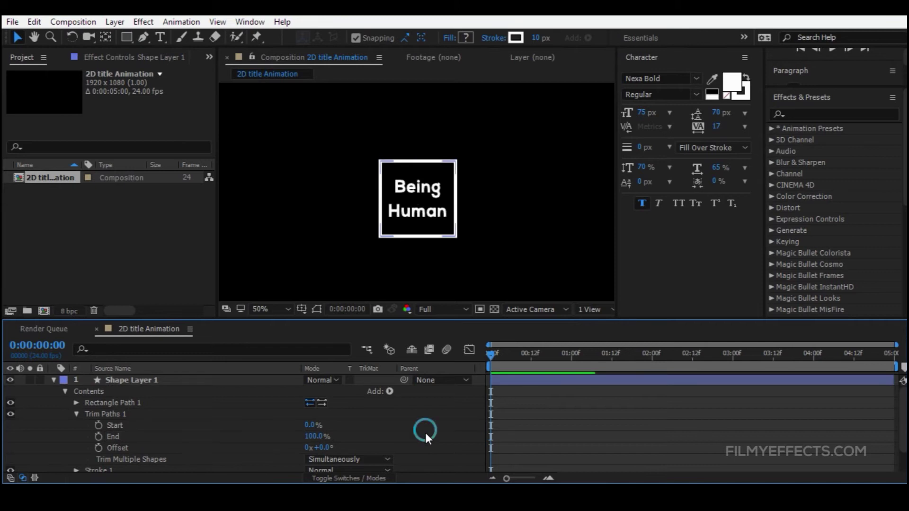
Step: Keyframe Trim Paths Start and move that keyframe to one second
click(116, 425)
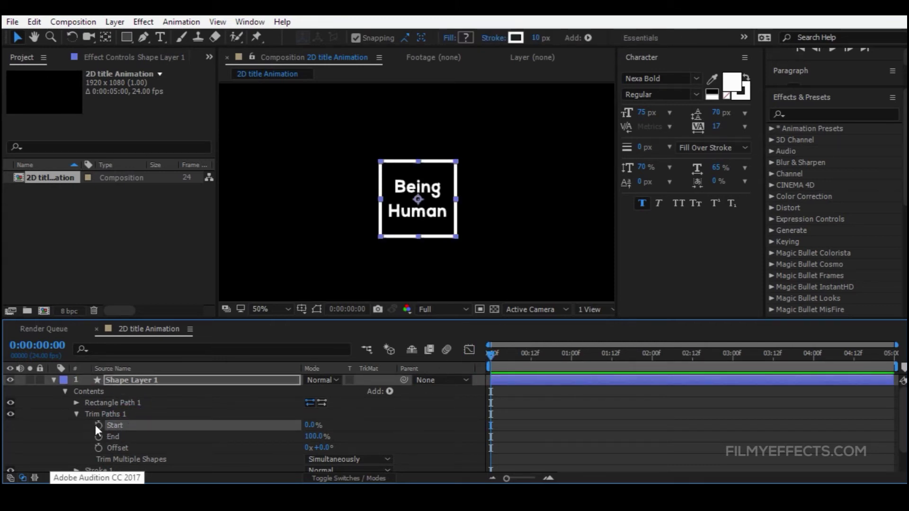
click(97, 425)
mouse_move(492, 425)
drag(496, 425, 568, 426)
drag(571, 353, 572, 356)
drag(508, 480, 521, 479)
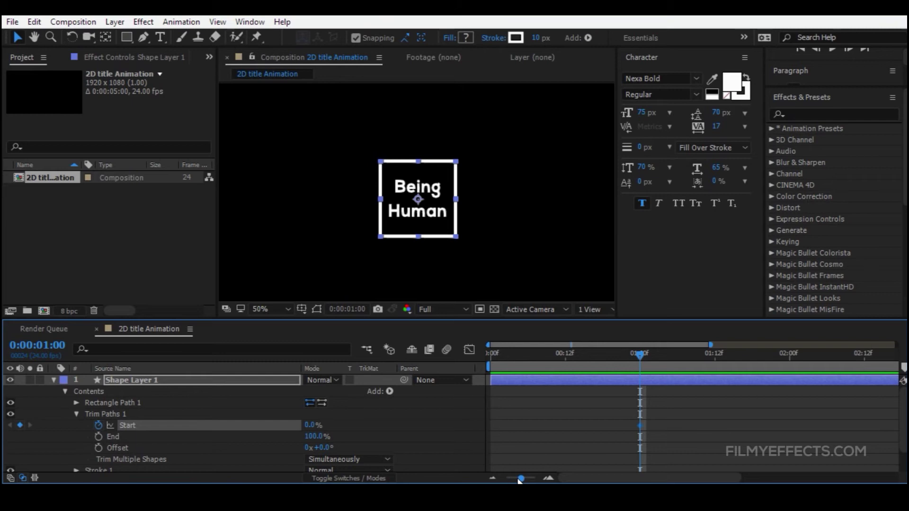
click(493, 479)
drag(556, 357, 487, 357)
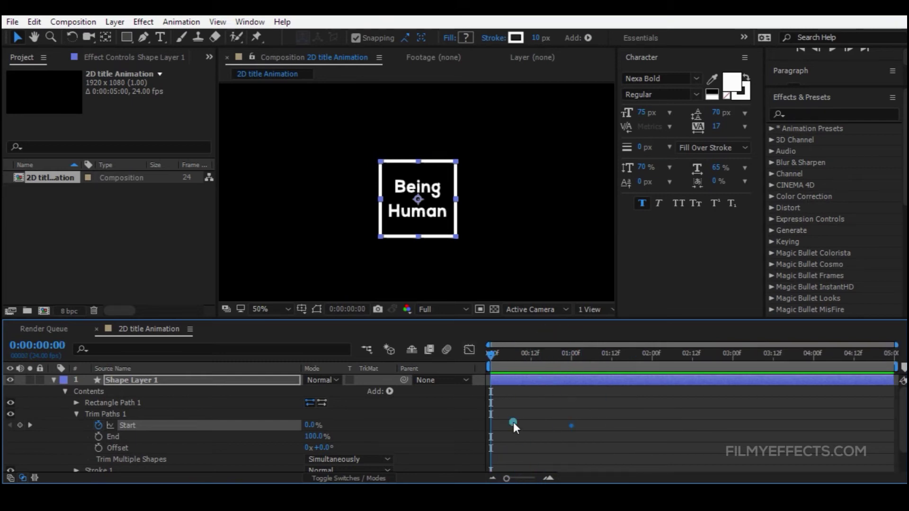
Step: Set Trim Paths Start to 100% at the first frame so the outline draws on
click(514, 423)
click(166, 425)
drag(305, 424, 399, 435)
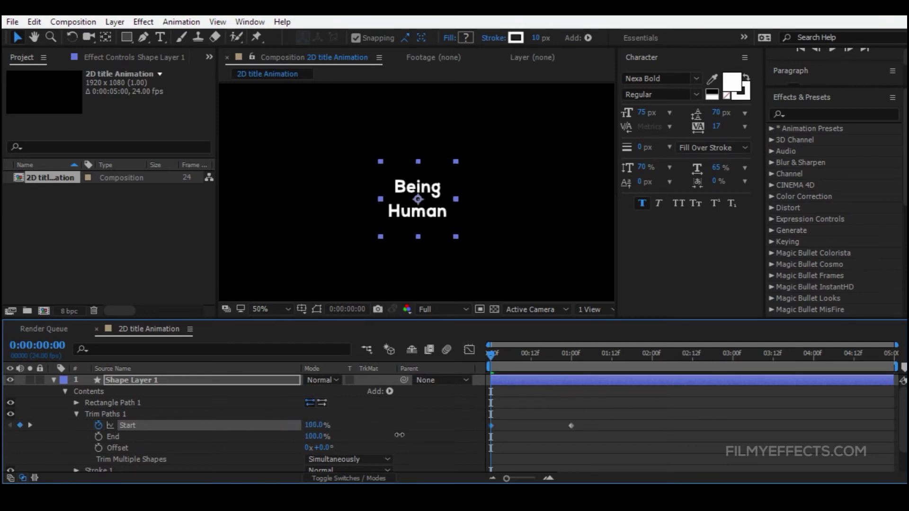
click(552, 420)
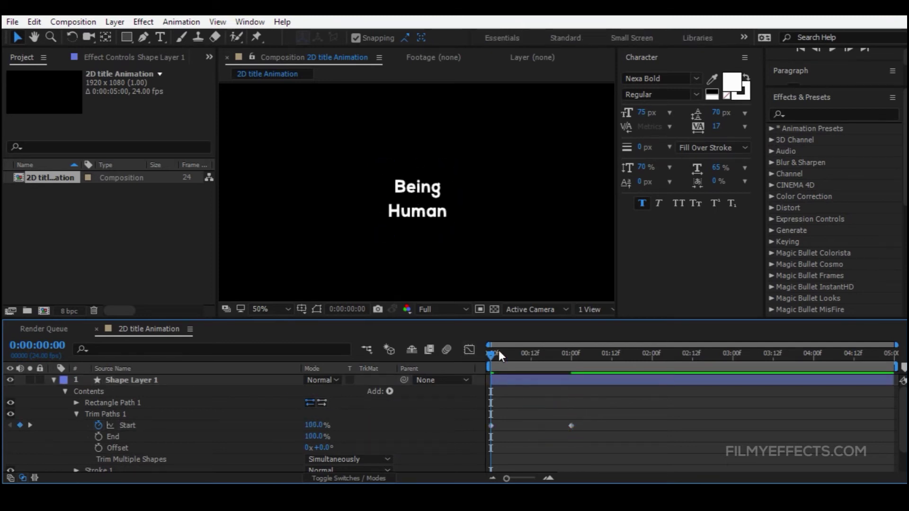
mouse_move(490, 353)
mouse_down()
mouse_move(544, 359)
mouse_move(446, 356)
mouse_up()
Step: Preview the draw-on animation and return to the start of the timeline
click(850, 52)
click(832, 76)
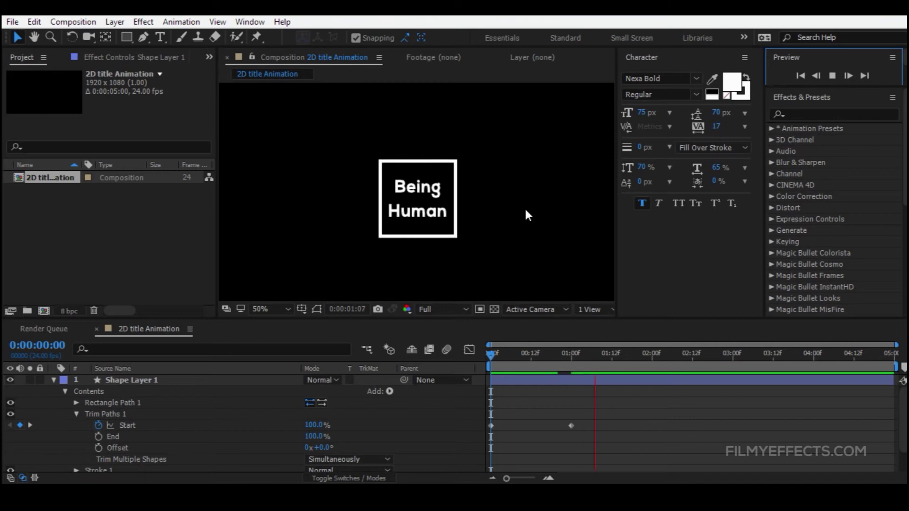
click(832, 76)
click(545, 354)
key(Home)
Step: Apply Easy Ease to both Trim Paths Start keyframes and preview the result
drag(587, 417, 493, 446)
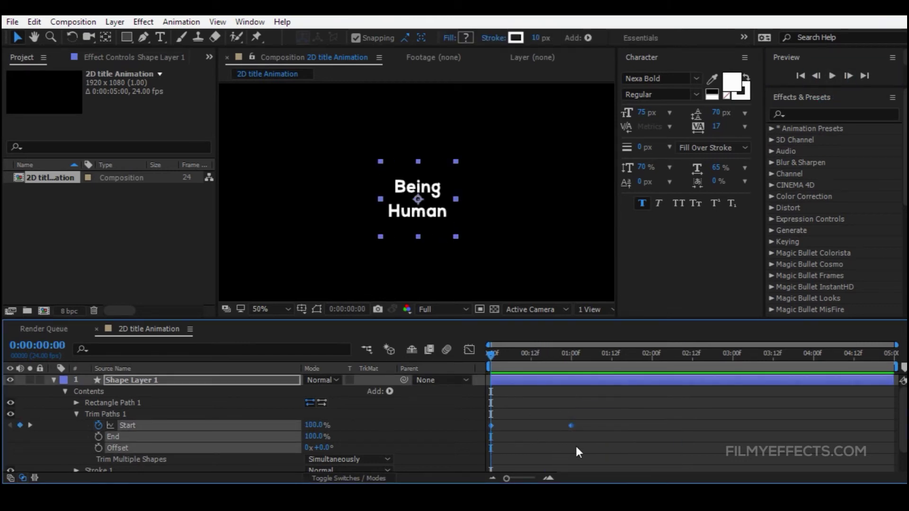
drag(601, 419, 480, 434)
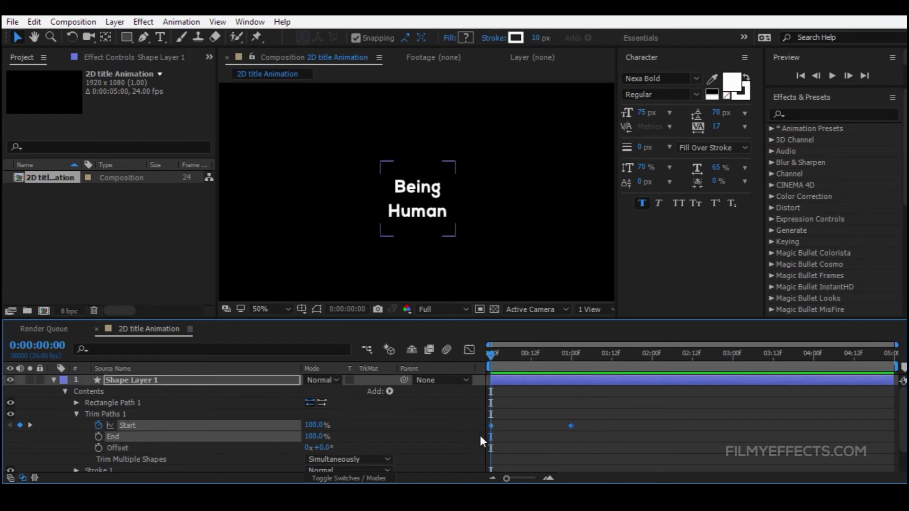
right_click(570, 427)
mouse_move(590, 421)
click(416, 329)
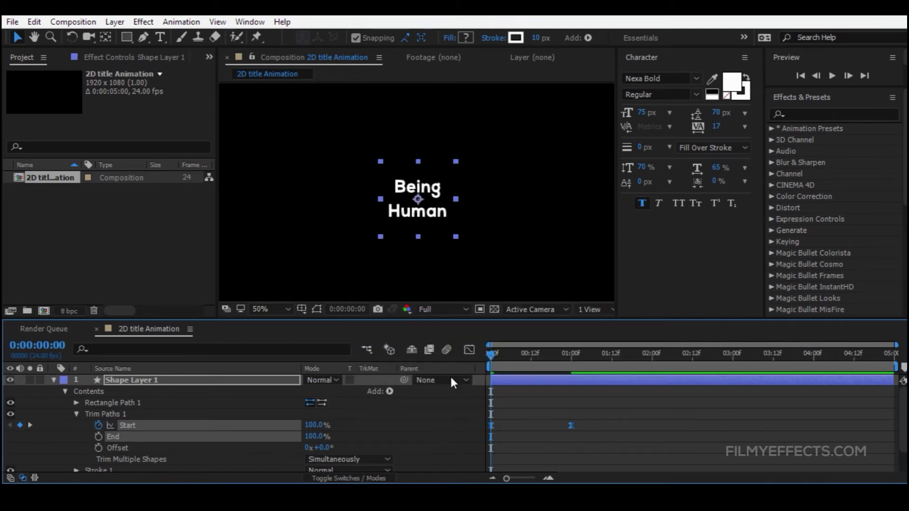
click(546, 413)
click(832, 76)
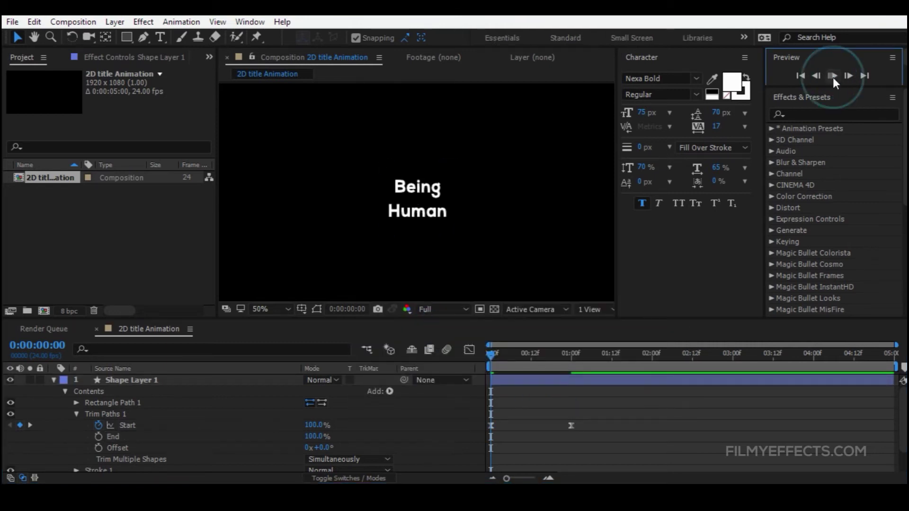
click(832, 76)
drag(591, 415, 479, 443)
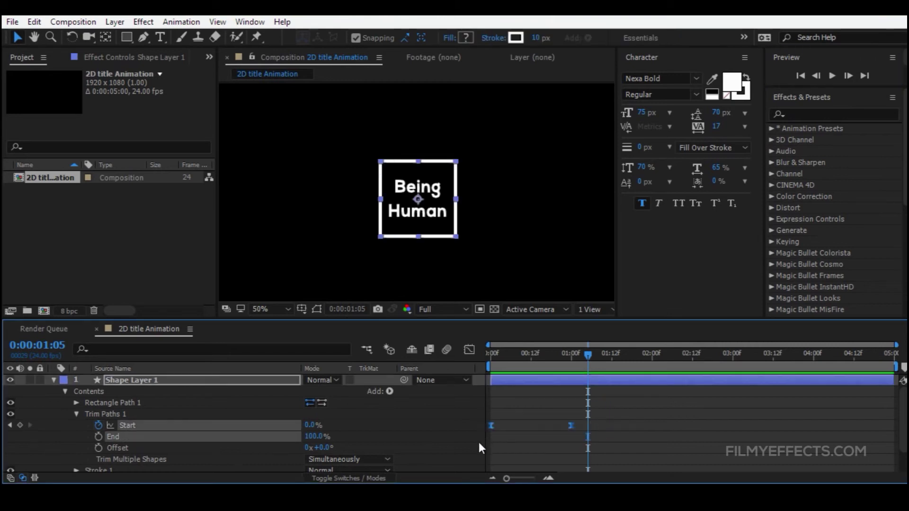
Step: In the speed graph, drag the Start keyframes' influence so the draw-on starts fast and slows
click(469, 349)
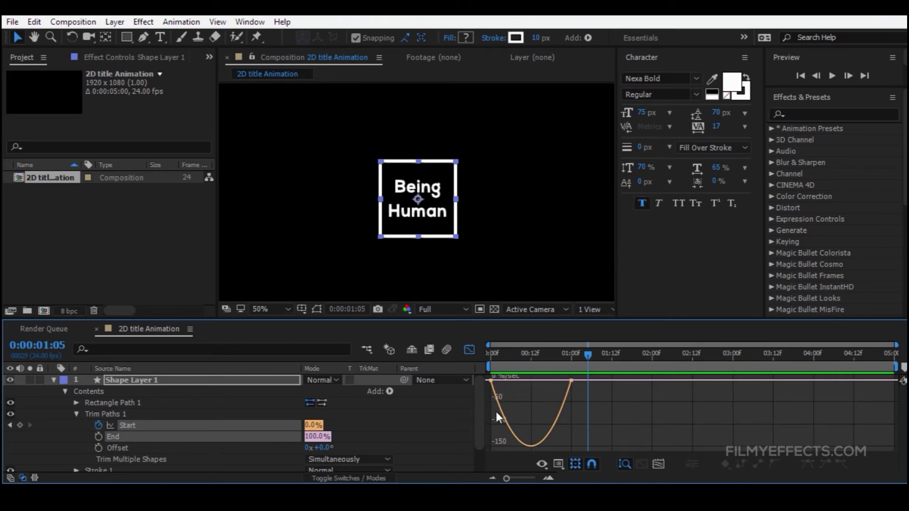
mouse_move(538, 448)
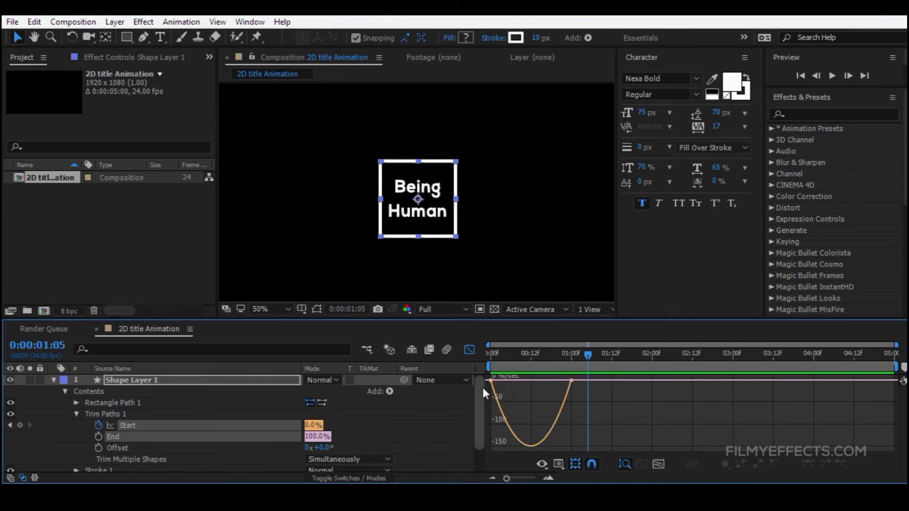
drag(587, 405, 489, 368)
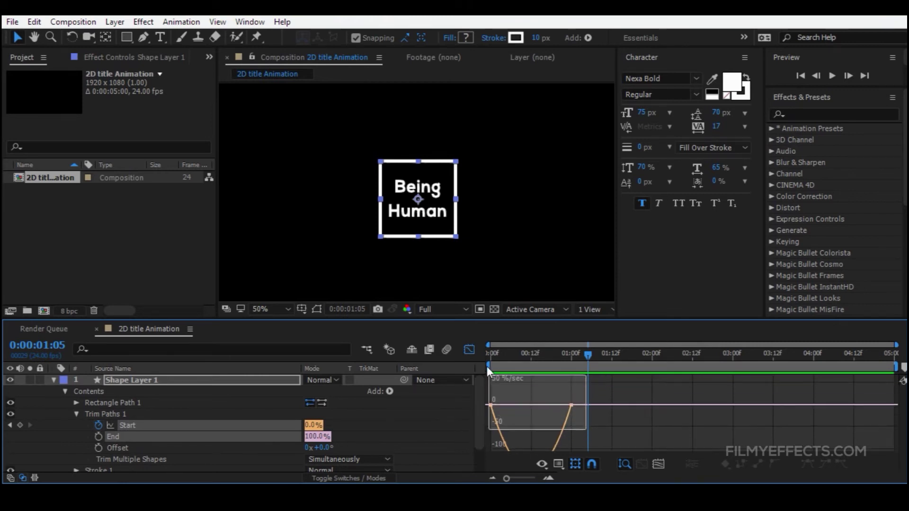
mouse_move(493, 395)
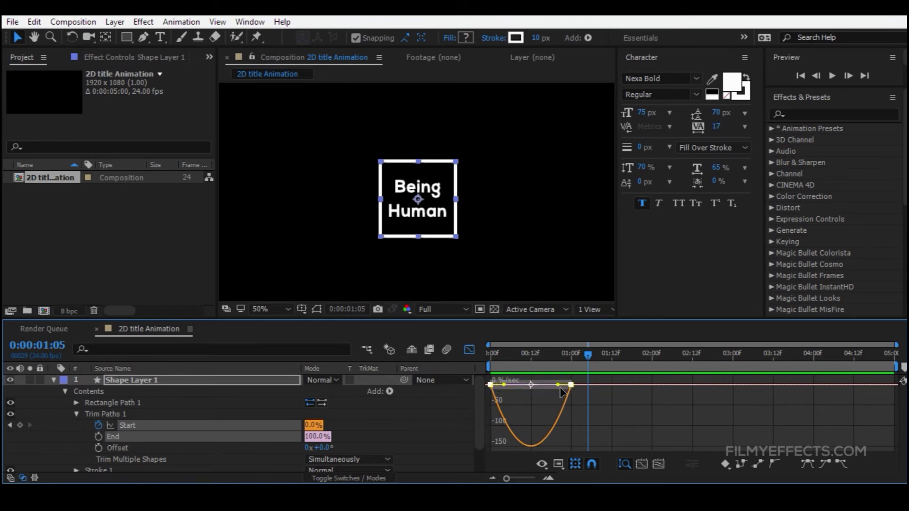
drag(558, 386, 533, 386)
Step: Preview the faster-starting draw-on from the beginning
click(495, 355)
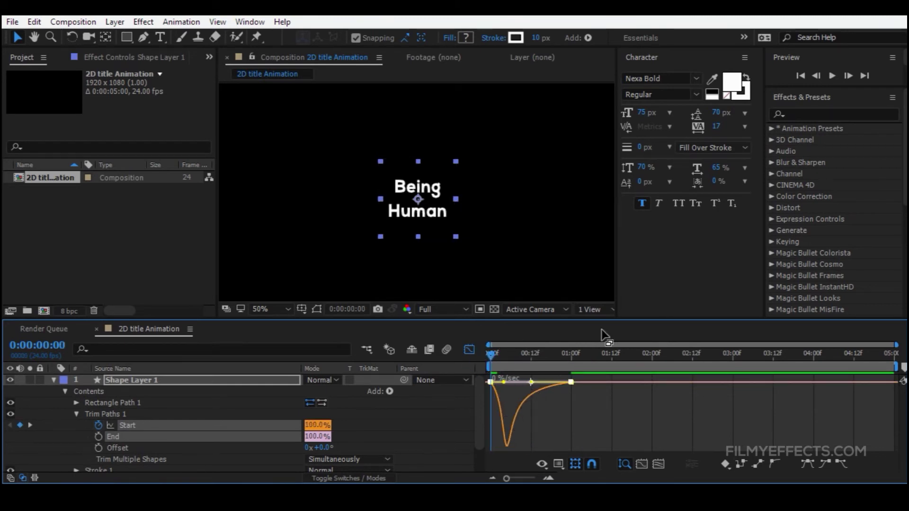
click(831, 76)
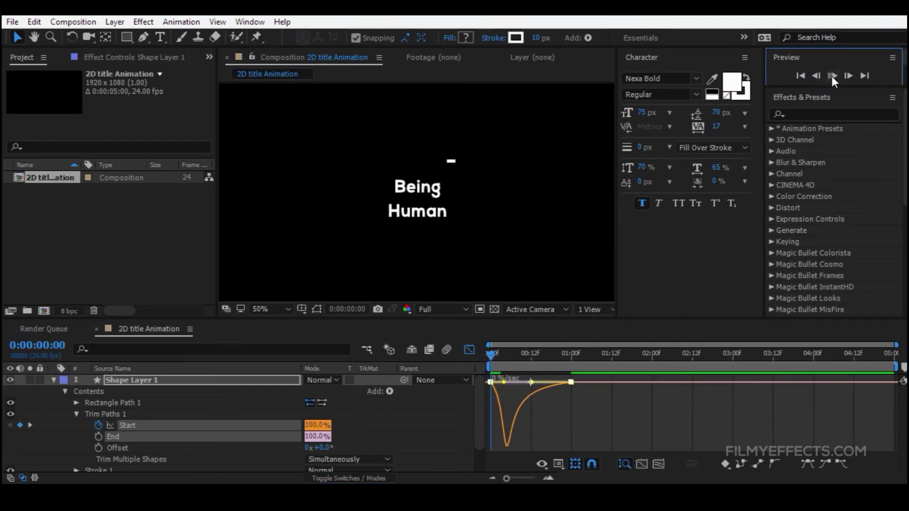
click(831, 76)
click(574, 398)
click(513, 354)
click(833, 77)
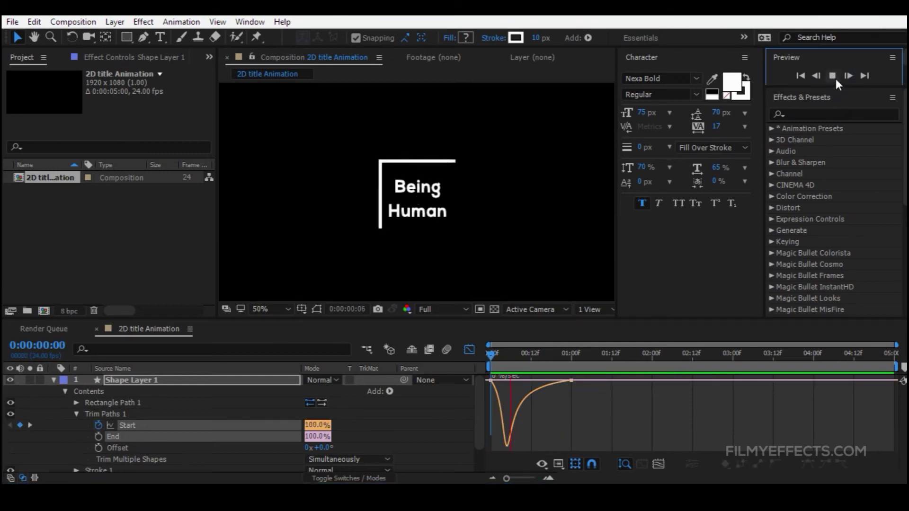
Step: Move the final Trim Paths Start keyframe from one second to 0:00:02:00
click(470, 350)
drag(542, 410, 652, 425)
click(653, 355)
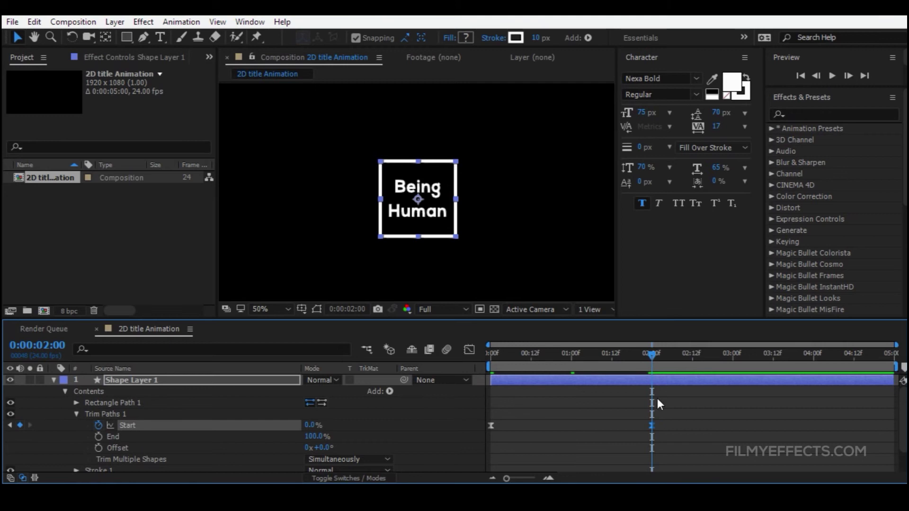
Step: Preview the two-second draw-on, then raise the Start keyframes' ease influence to about 91%
click(653, 431)
key(Home)
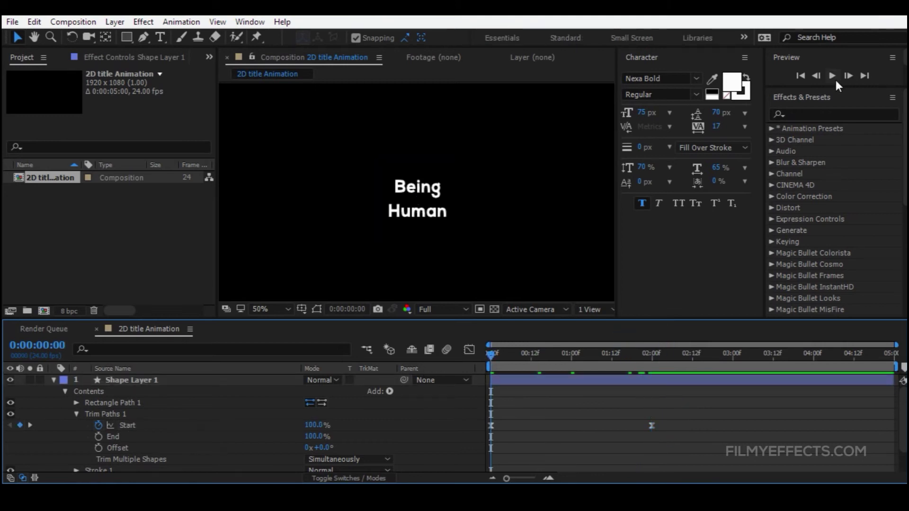
click(833, 78)
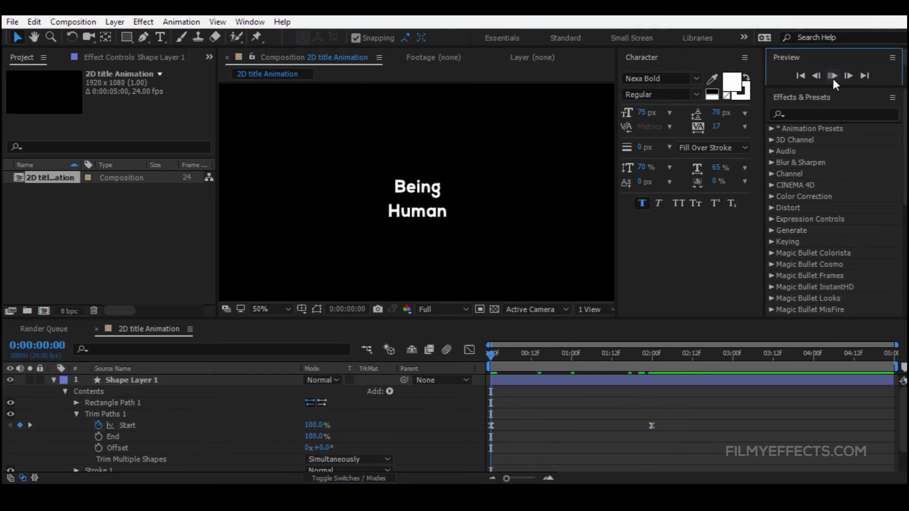
click(652, 426)
click(471, 349)
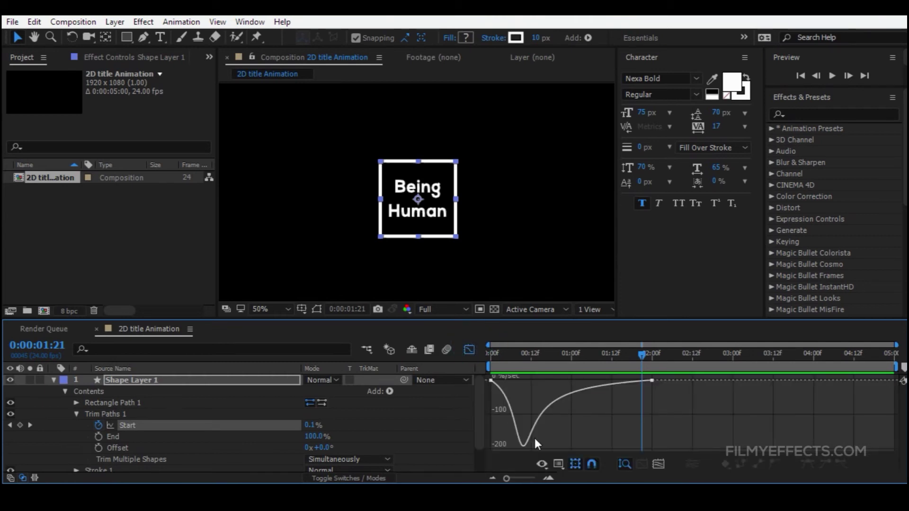
drag(669, 401, 486, 376)
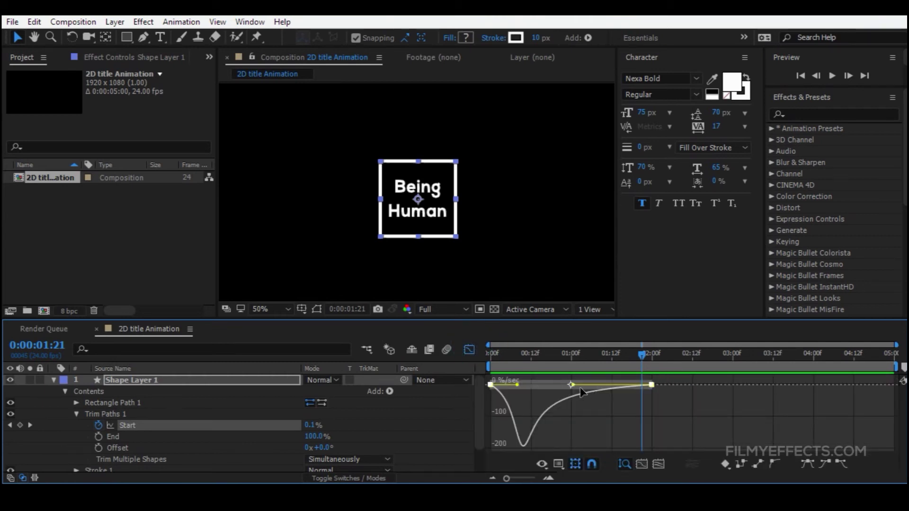
drag(574, 385, 587, 388)
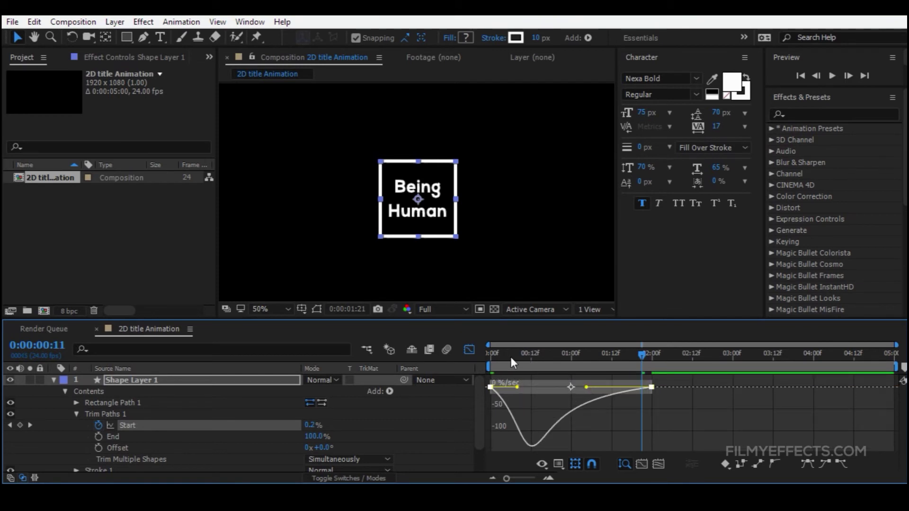
Step: Preview and scrub the eased draw-on, checking frame 3, then collapse Trim Paths
key(Home)
click(832, 78)
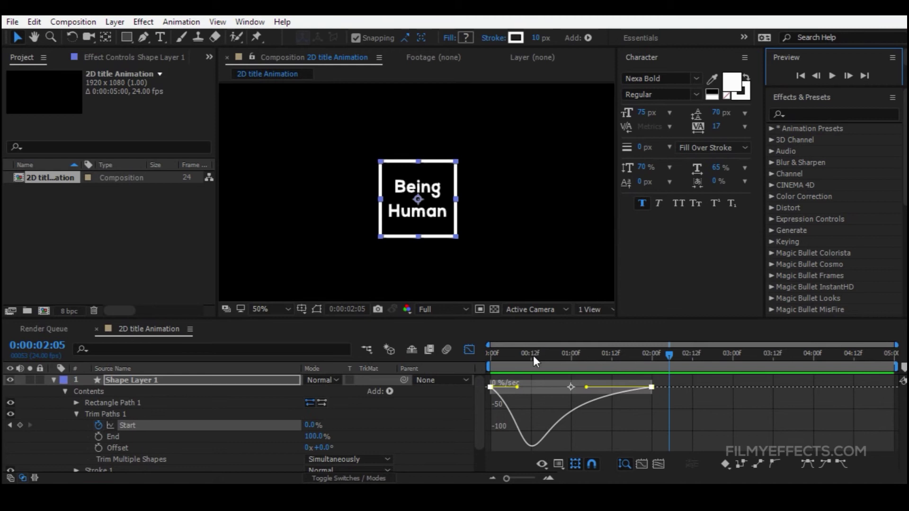
drag(533, 357, 507, 357)
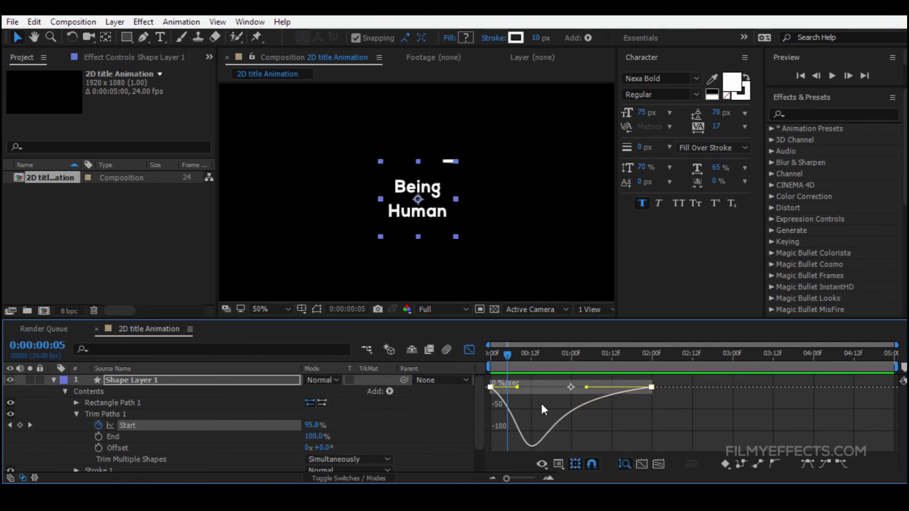
click(502, 353)
key(Home)
click(829, 77)
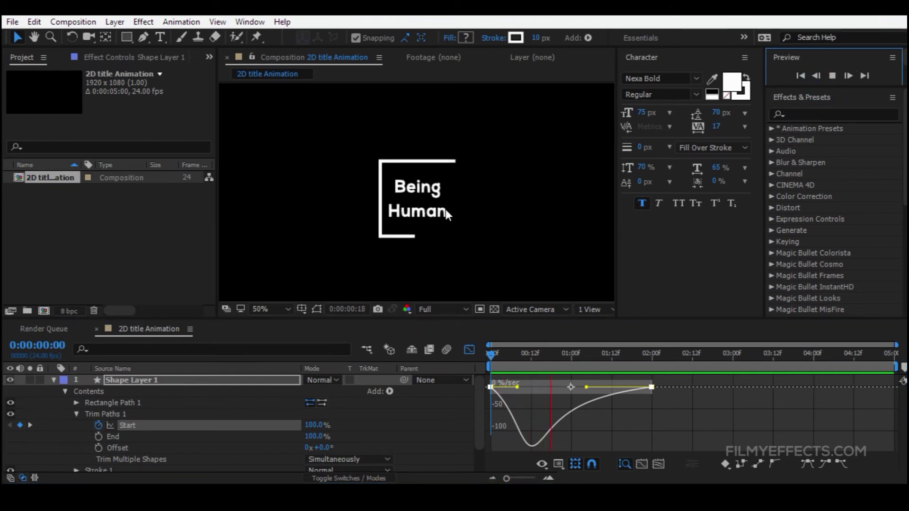
click(832, 75)
click(470, 349)
click(535, 422)
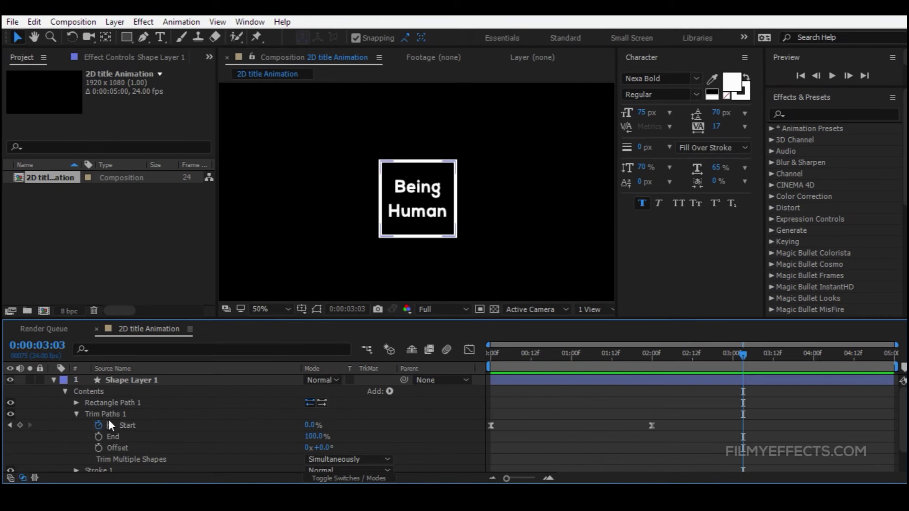
click(76, 414)
Step: Collapse the shape layer's properties and scrub the box animation with Being Human selected
click(53, 379)
click(181, 442)
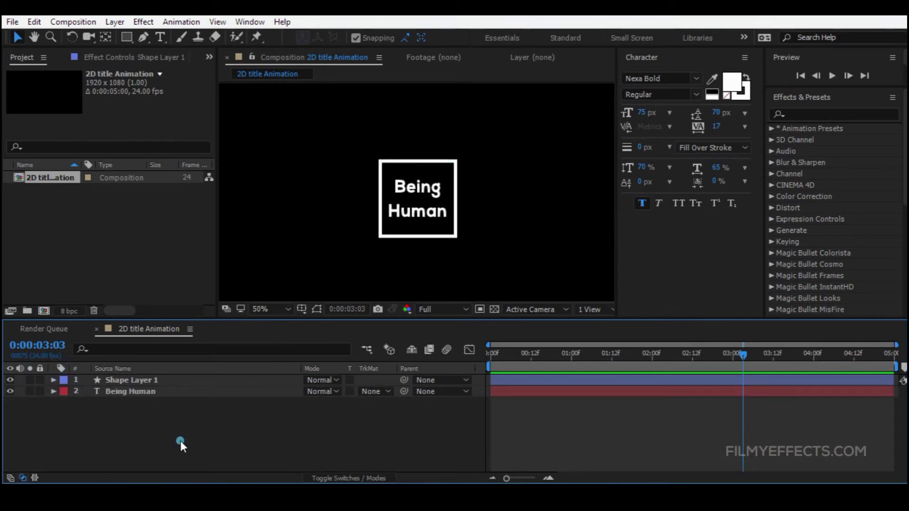
click(141, 381)
click(163, 392)
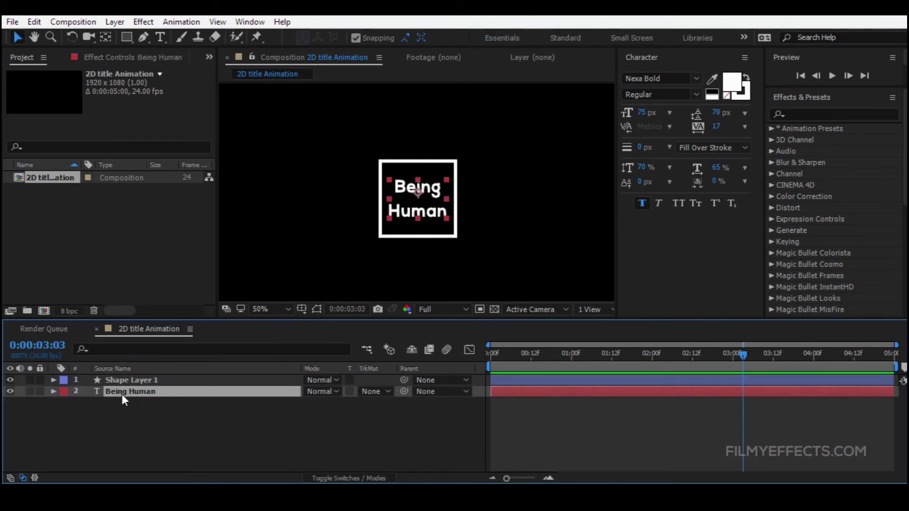
mouse_move(547, 359)
mouse_down()
mouse_move(444, 365)
mouse_move(683, 331)
mouse_move(502, 362)
mouse_move(538, 359)
mouse_up()
click(351, 430)
click(140, 394)
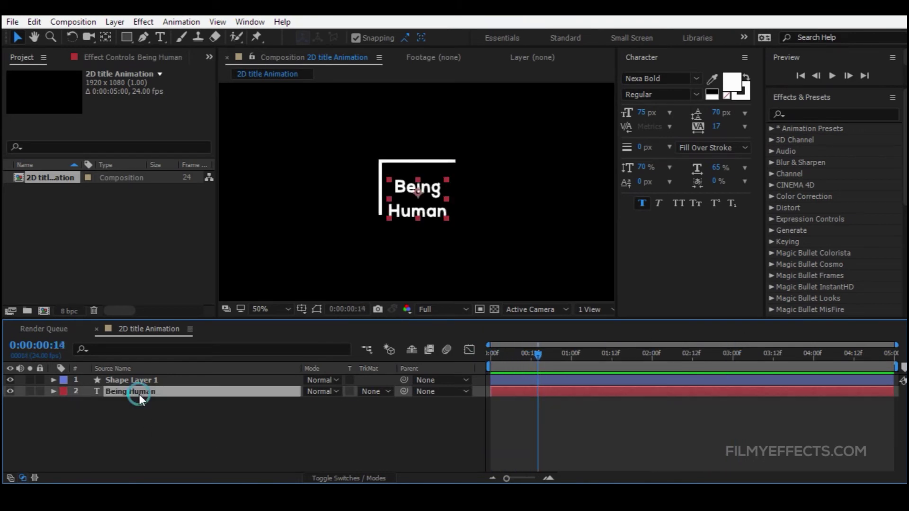
click(113, 420)
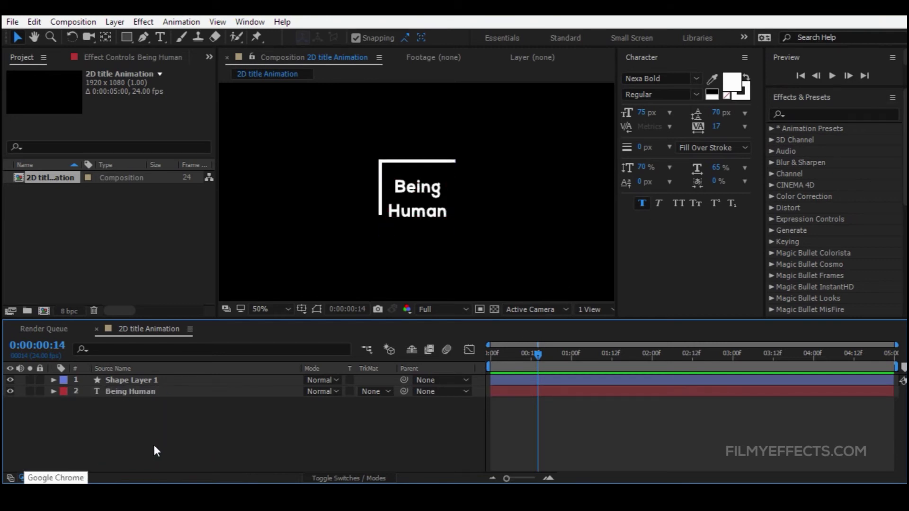
Step: Create a comp-size black solid named Matte through New > Solid
right_click(143, 414)
mouse_move(179, 291)
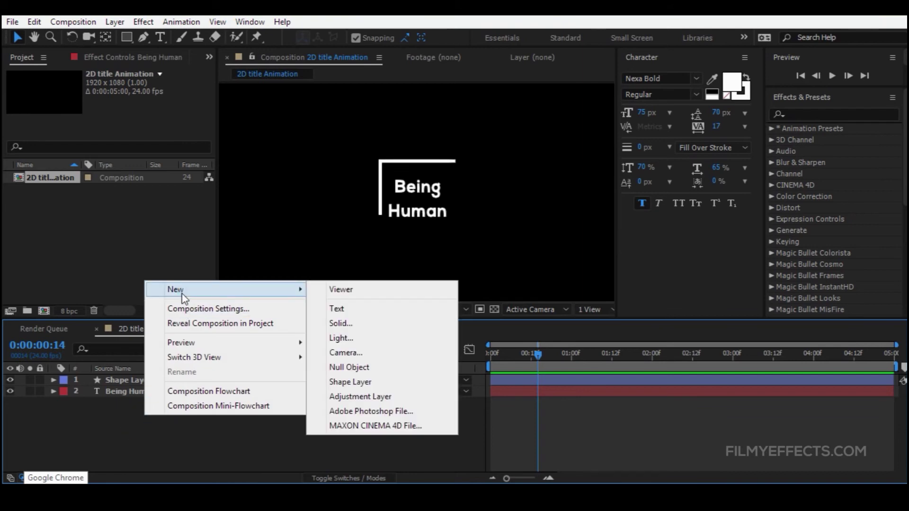
click(335, 324)
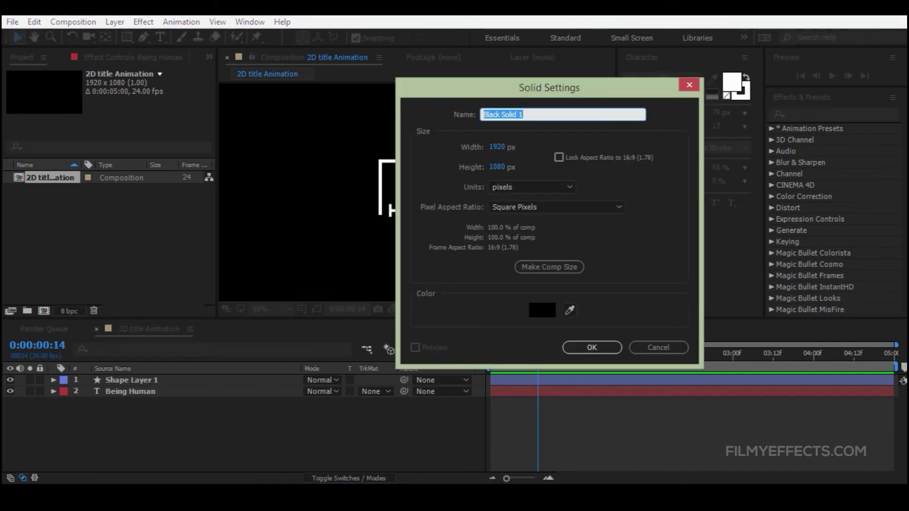
text(Matte)
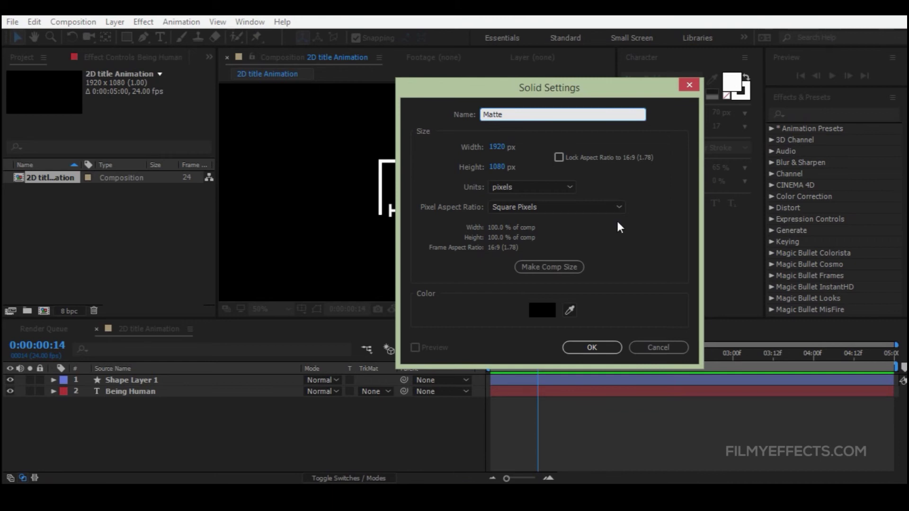
click(592, 348)
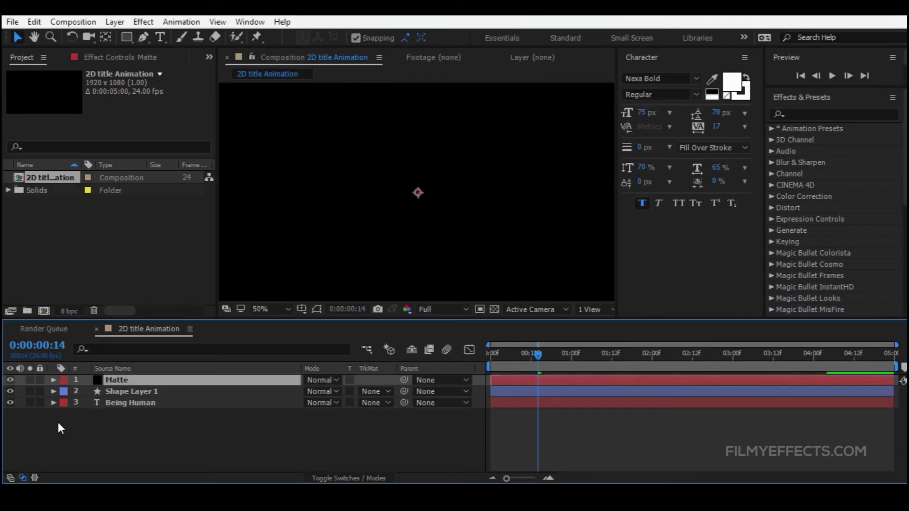
Step: Move the Matte layer below Shape Layer 1 and advance to where the square is complete
drag(123, 381, 120, 394)
click(129, 408)
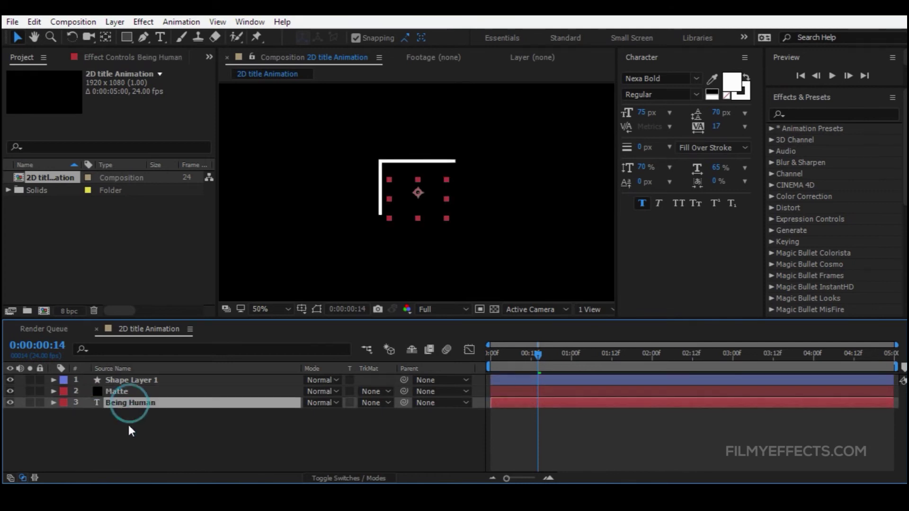
click(121, 391)
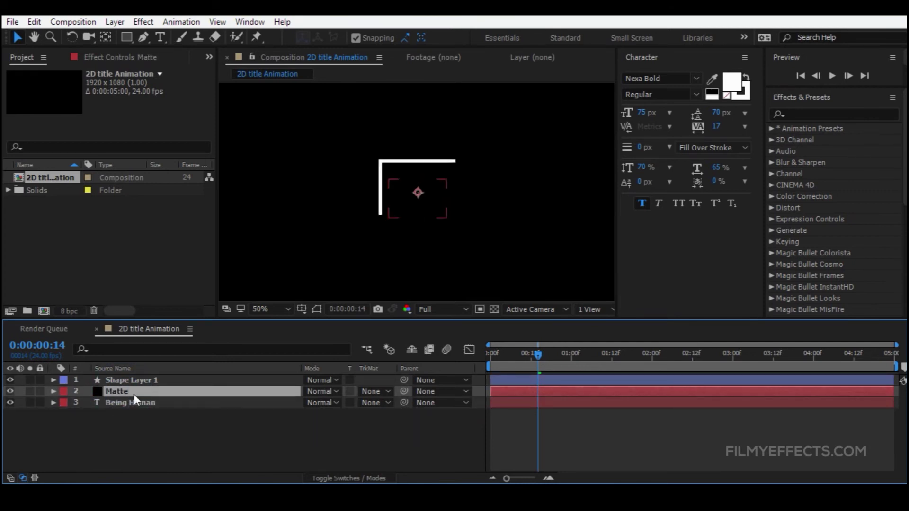
key(q)
drag(538, 356, 657, 357)
Step: Draw a rectangular Mask 1 on the Matte solid inside the white square
click(142, 439)
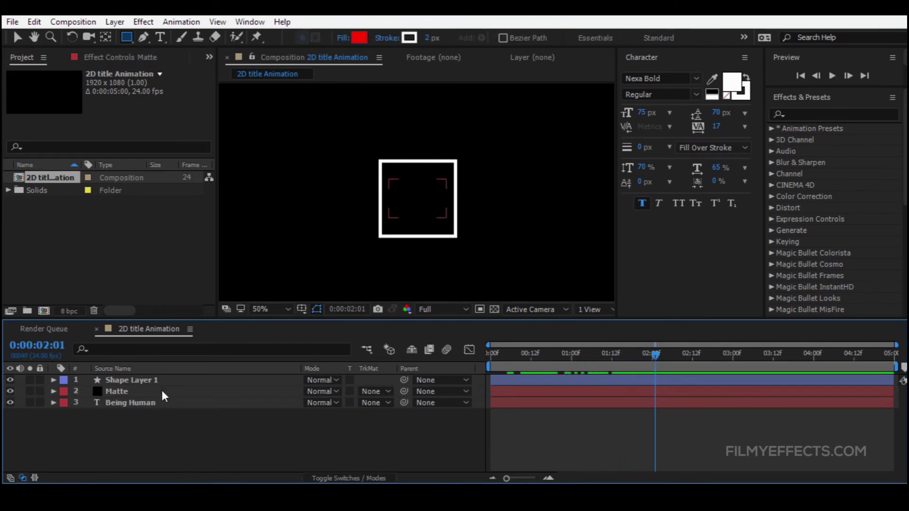
click(146, 391)
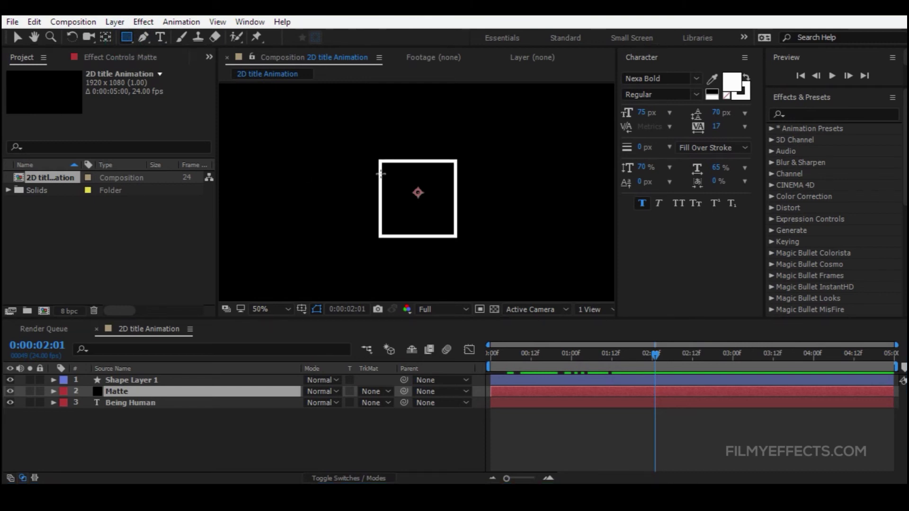
drag(381, 176, 456, 225)
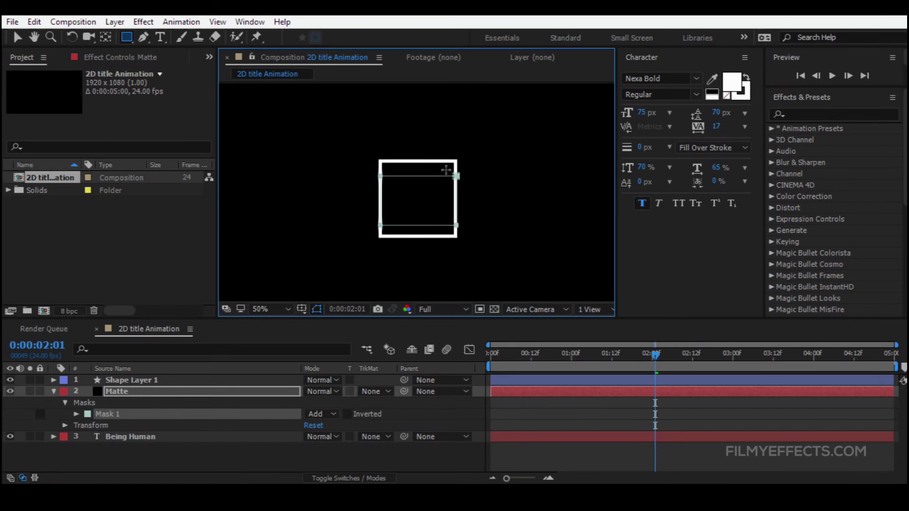
click(118, 462)
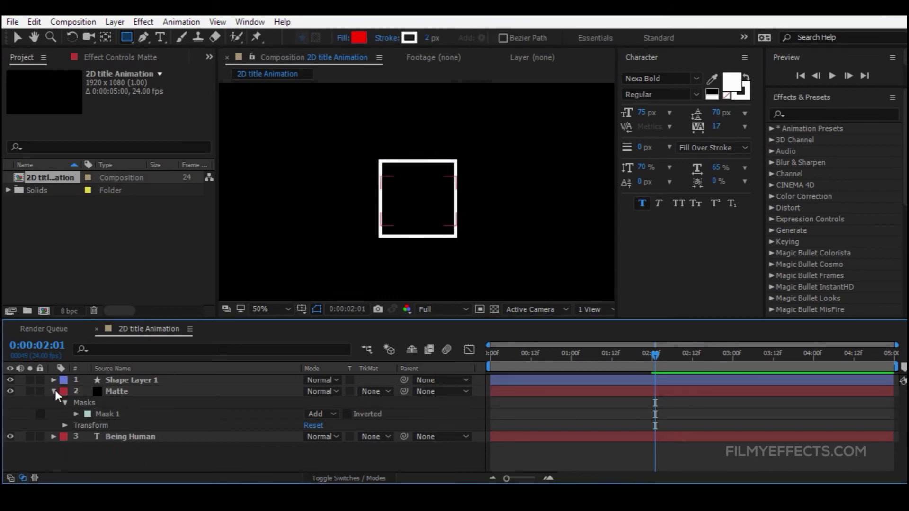
click(54, 391)
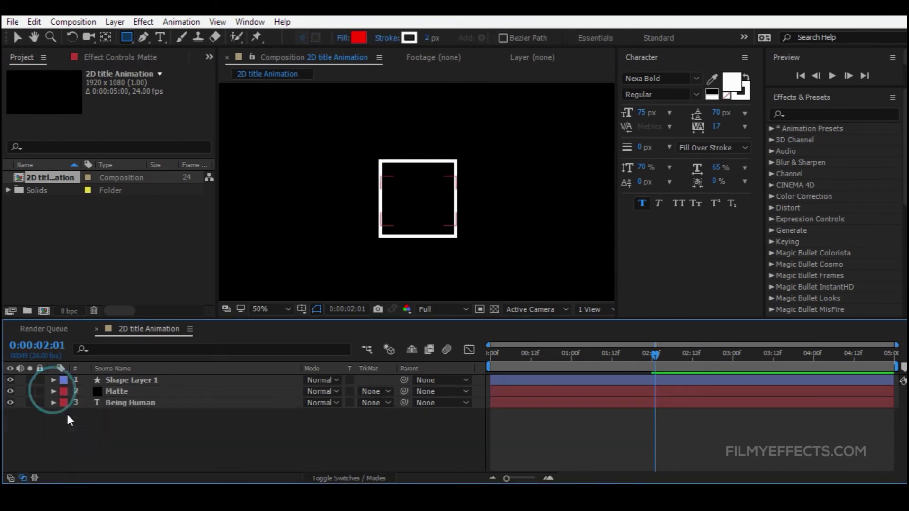
click(126, 394)
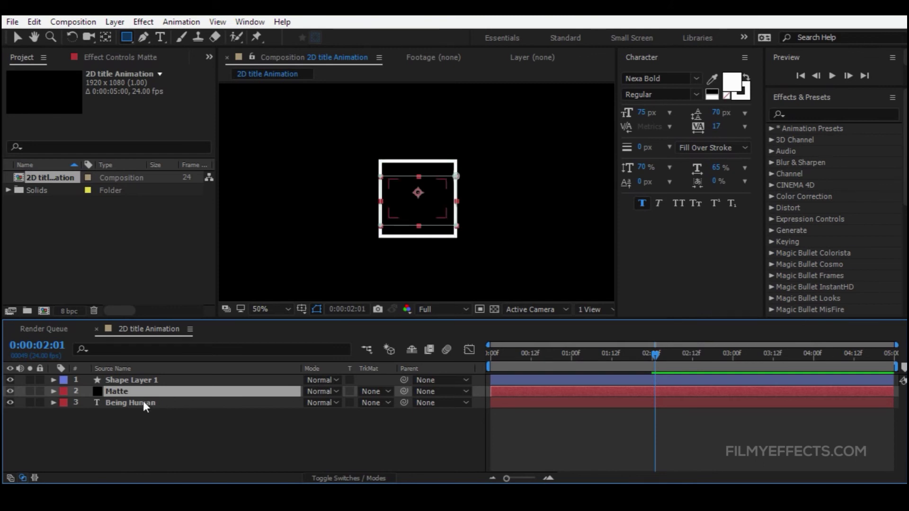
click(143, 405)
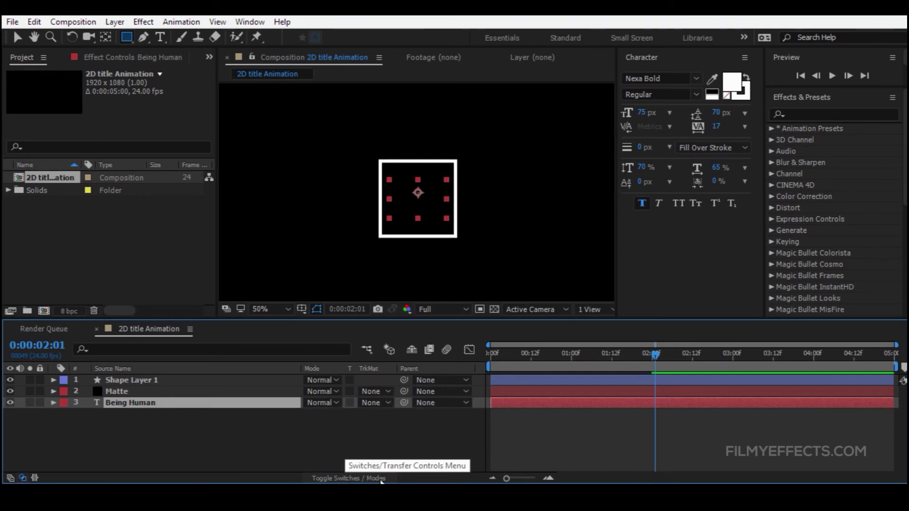
click(346, 478)
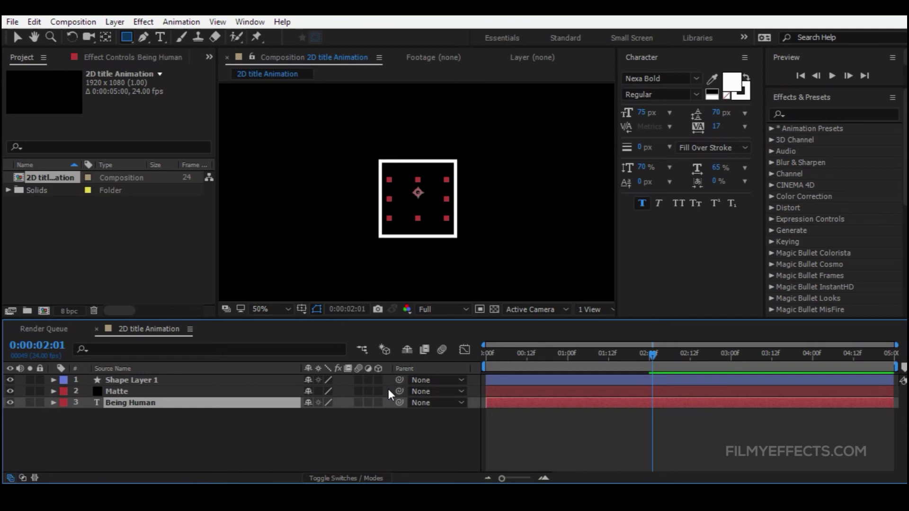
click(348, 478)
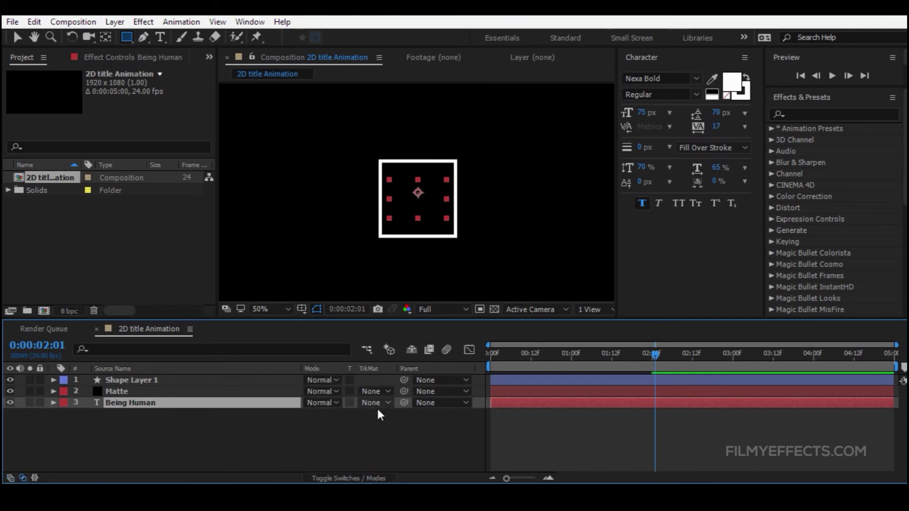
click(357, 477)
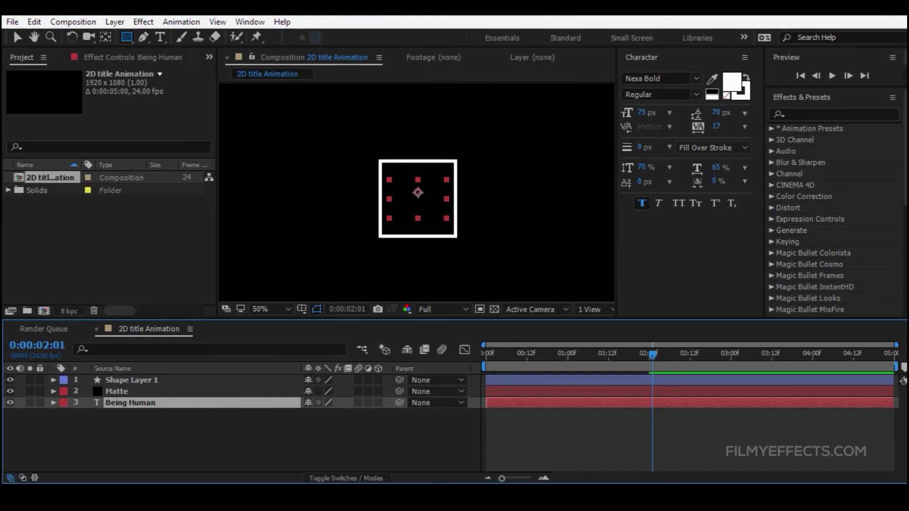
click(327, 479)
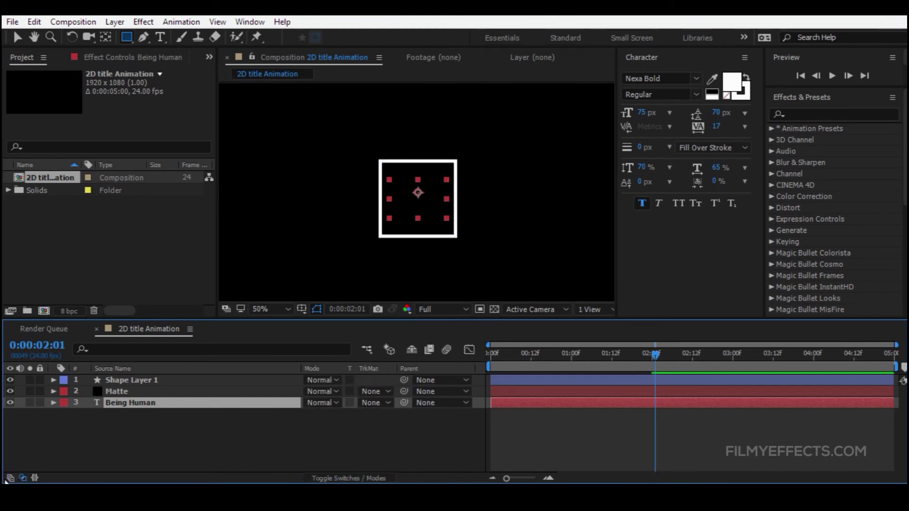
click(11, 479)
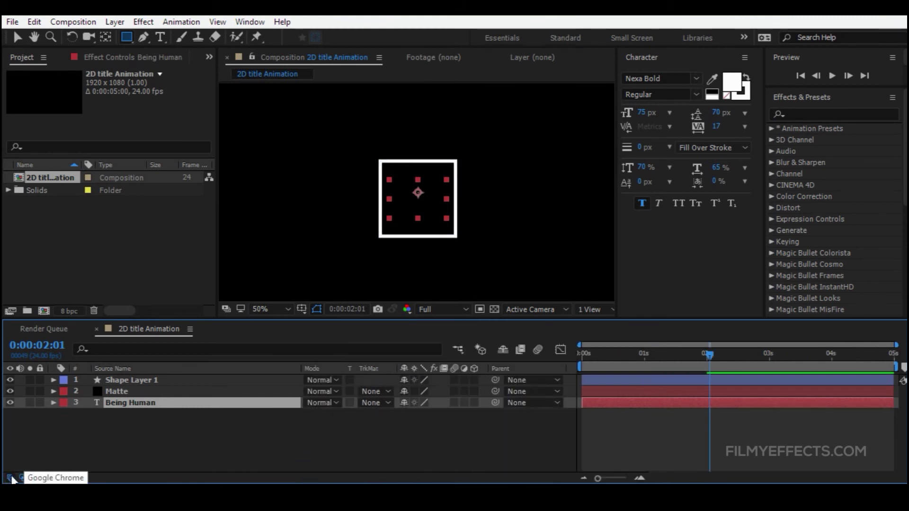
click(137, 464)
click(10, 479)
click(21, 478)
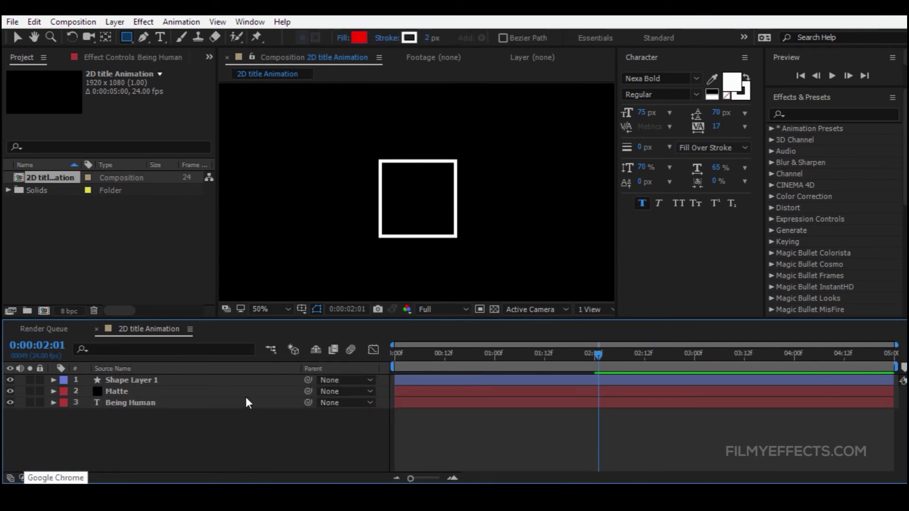
click(22, 478)
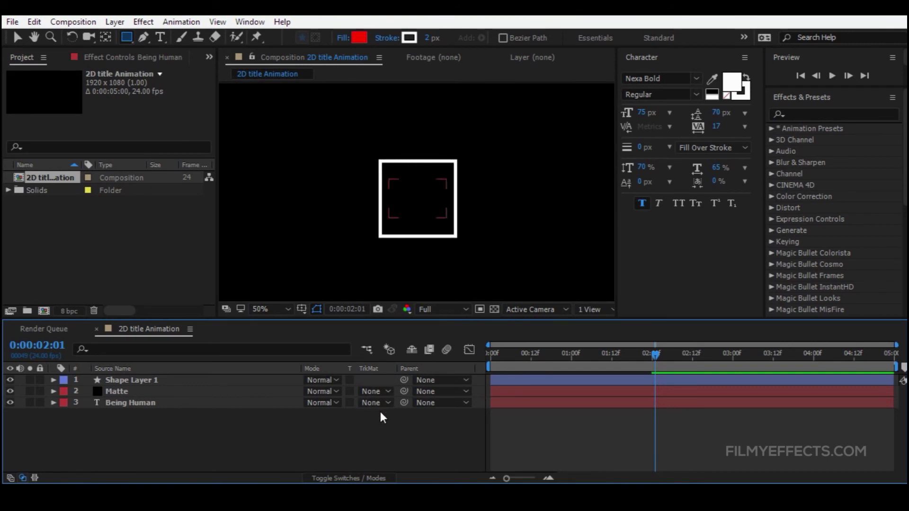
click(157, 403)
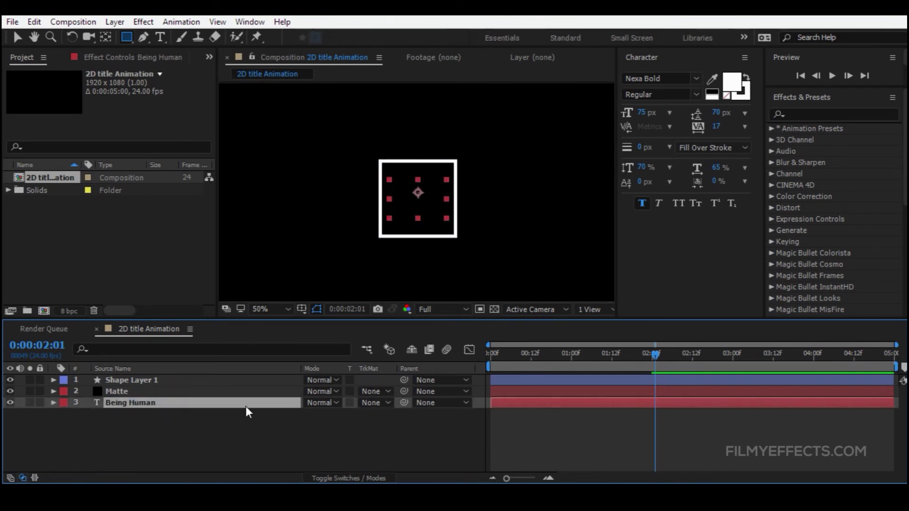
Step: Set Being Human's TrkMat to Alpha Matte "Matte" and expand the layer's properties
click(374, 402)
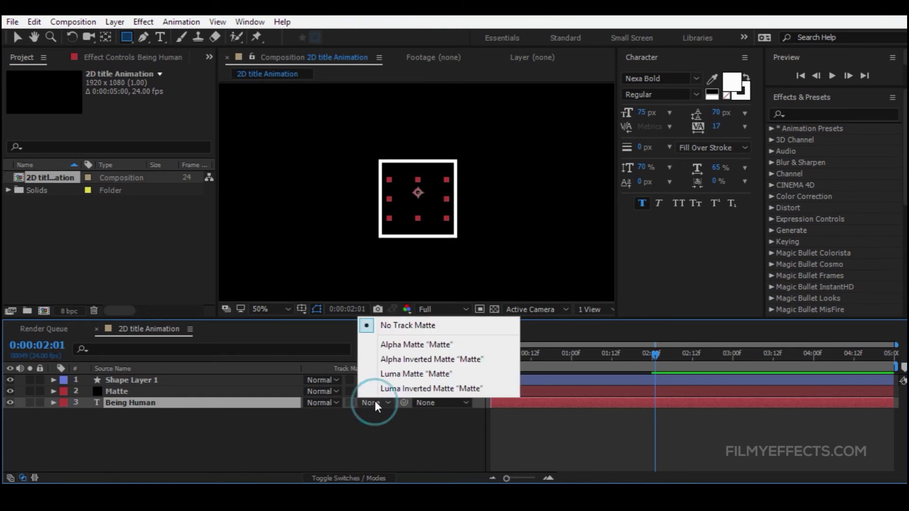
click(407, 344)
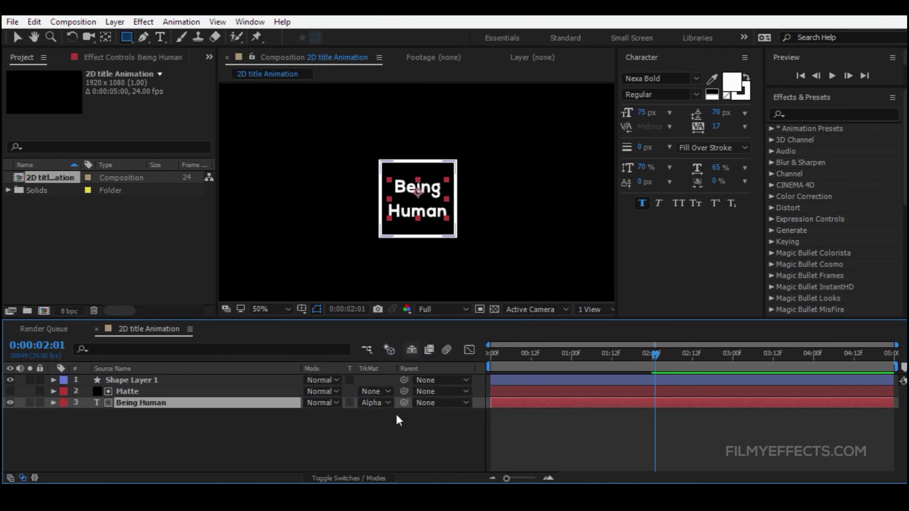
click(350, 429)
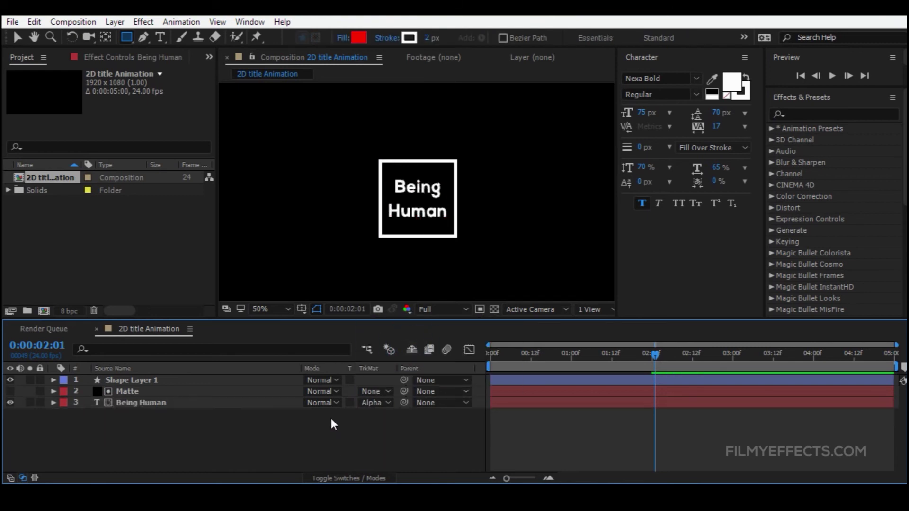
click(187, 392)
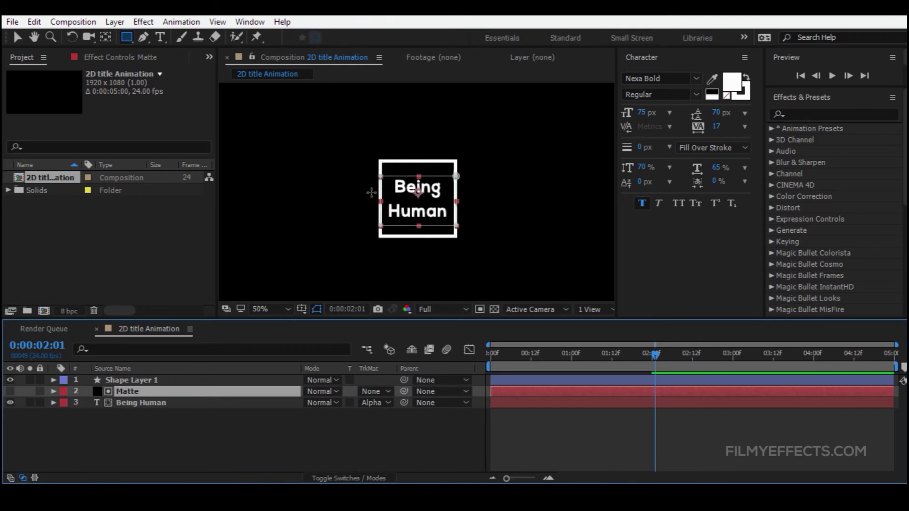
click(137, 403)
click(152, 419)
click(175, 401)
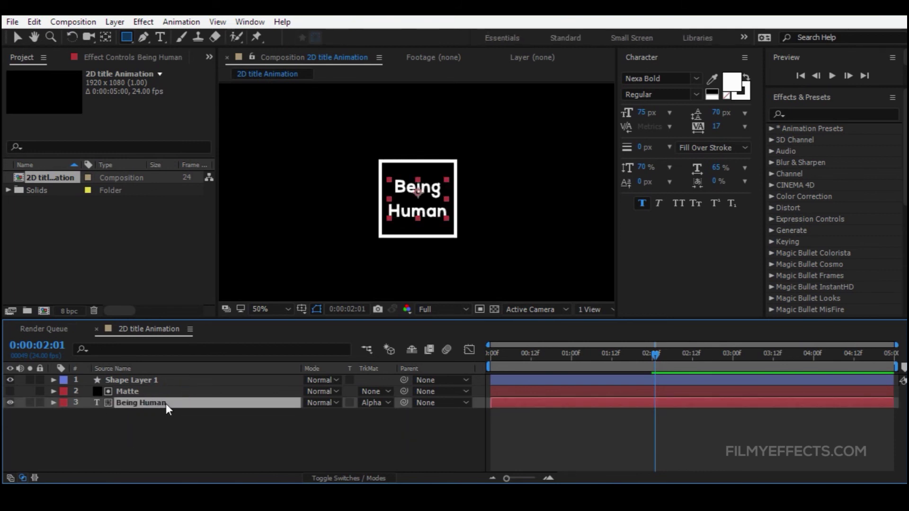
click(53, 403)
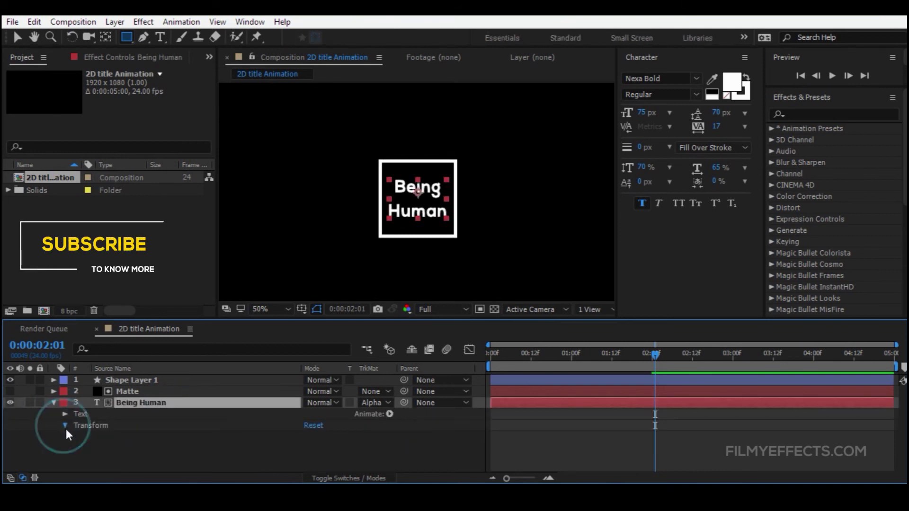
Step: Drag Being Human's Position to test sliding the title out of and back into the square
click(65, 425)
click(133, 432)
drag(314, 436, 451, 421)
scroll(142, 417, up, 1)
click(142, 391)
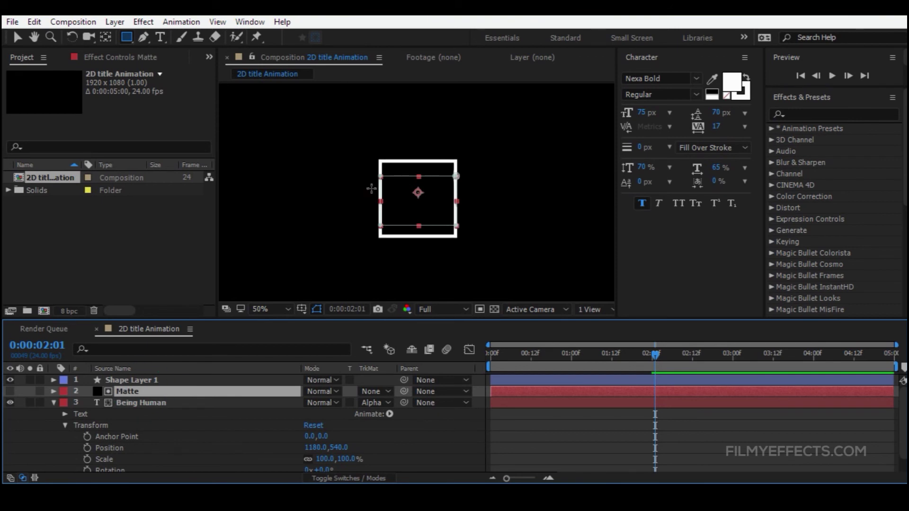
drag(310, 447, 251, 462)
drag(339, 448, 81, 439)
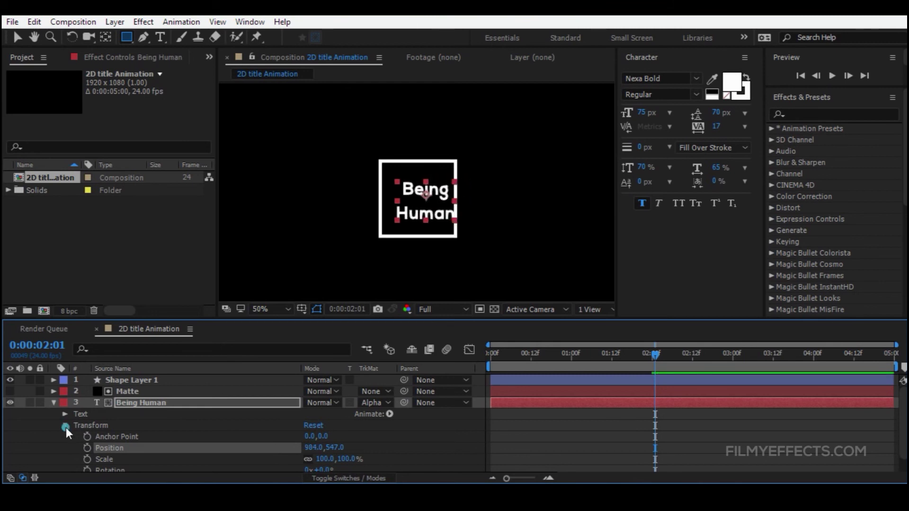
click(65, 425)
click(54, 402)
click(220, 439)
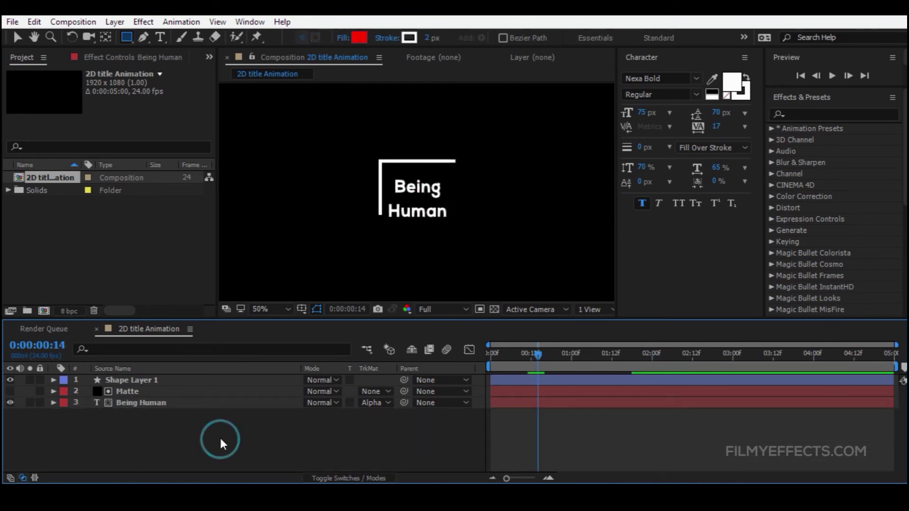
Step: Show Being Human's Position with P and move the time indicator to 0:00:02:00
click(153, 405)
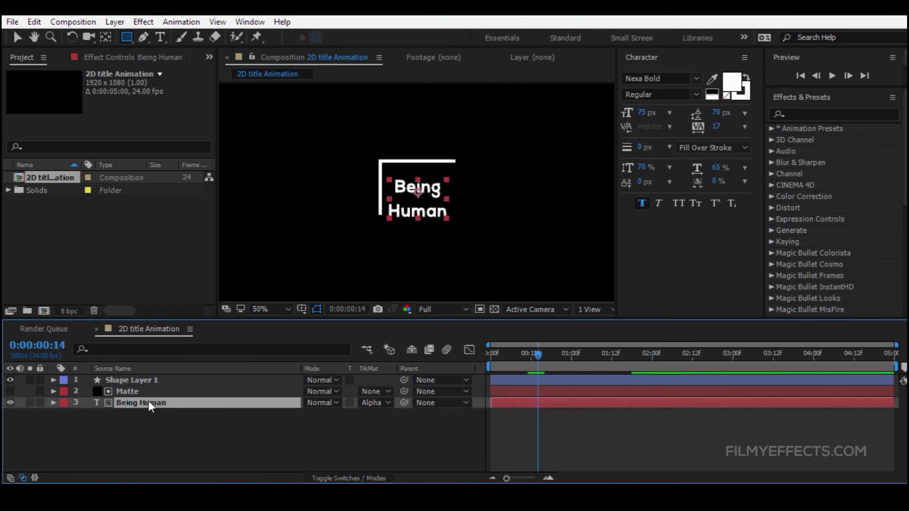
key(p)
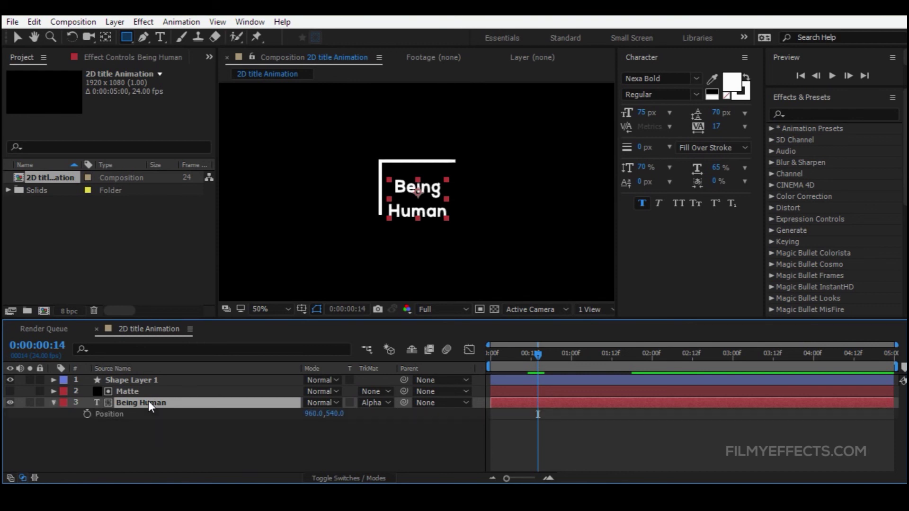
click(127, 414)
click(280, 433)
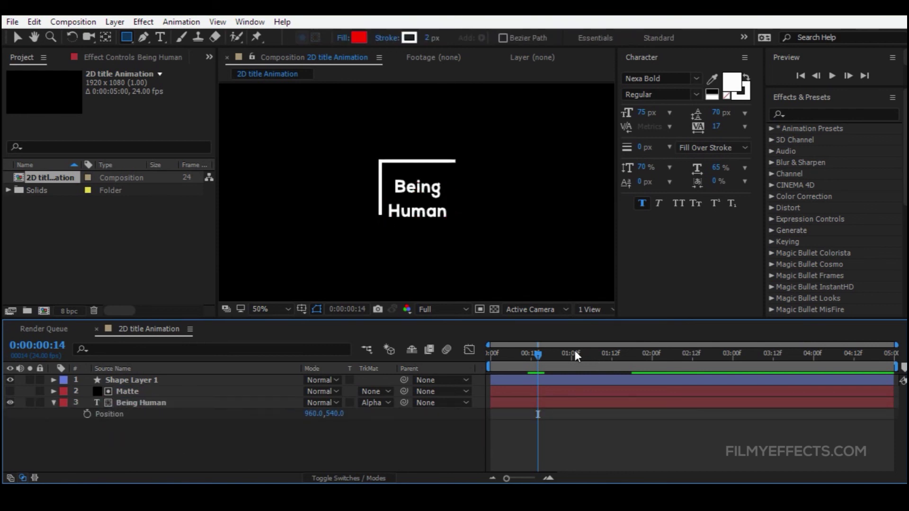
drag(538, 354, 652, 364)
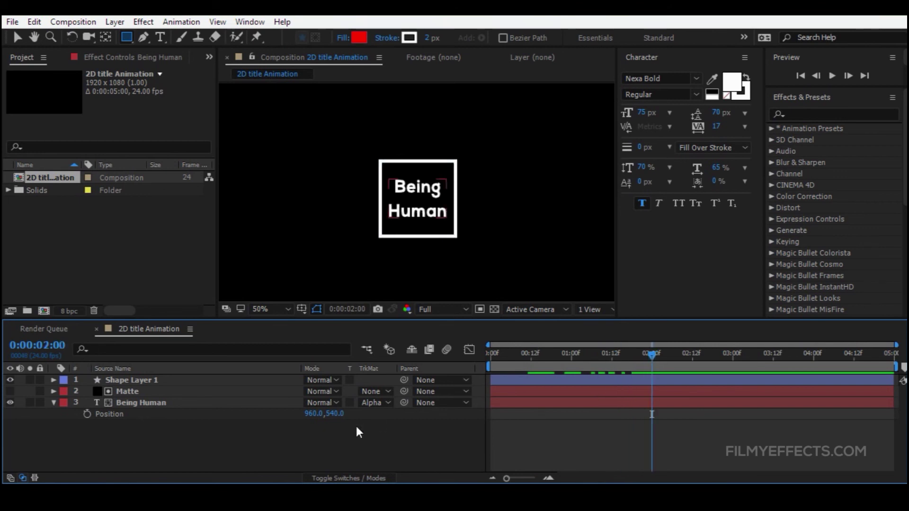
Step: Keyframe Being Human's Position at 2:00 and set its 0:00 position to 960, 413
click(87, 415)
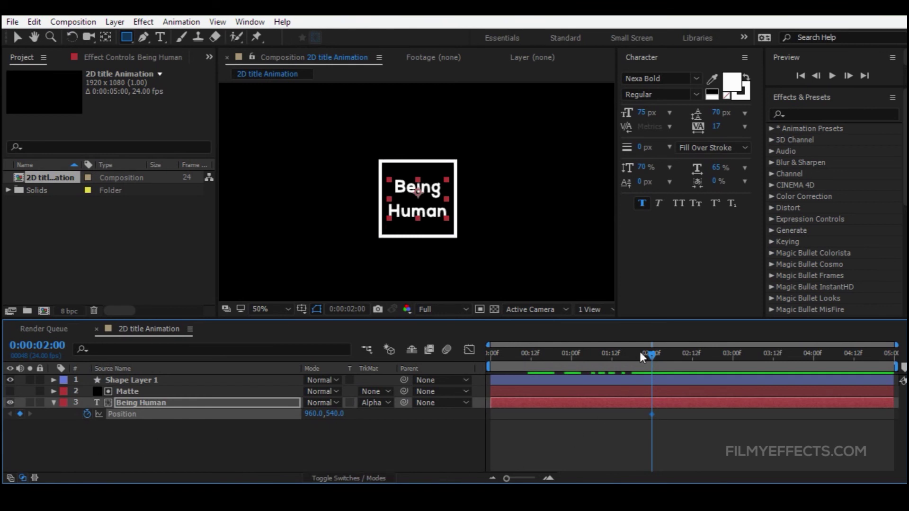
drag(651, 361, 462, 364)
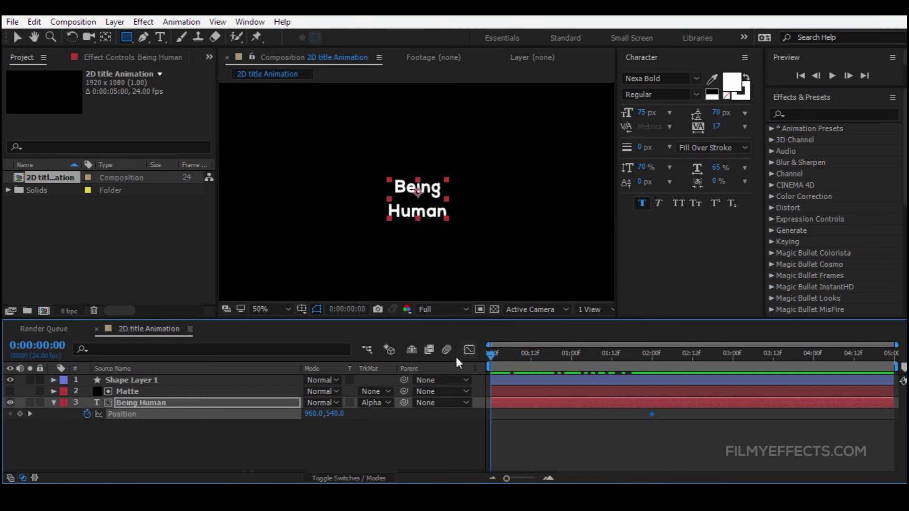
click(326, 432)
drag(314, 419, 352, 422)
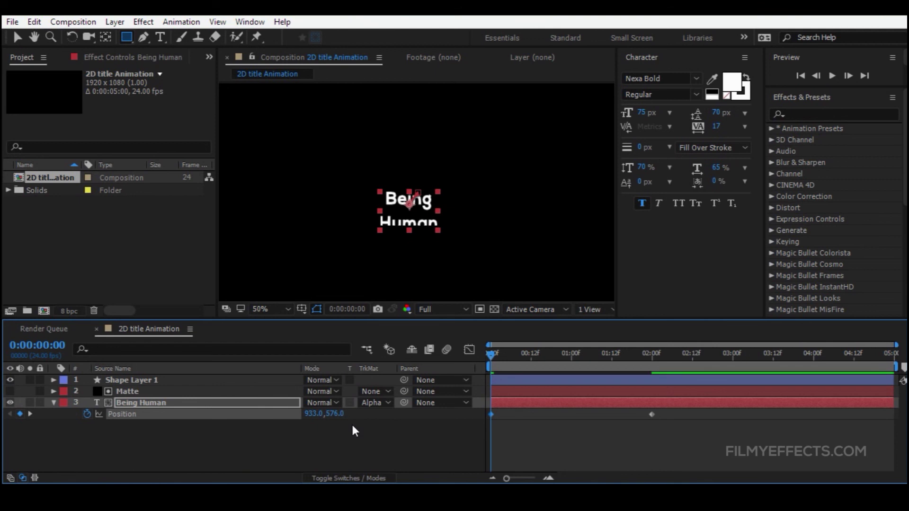
key(ctrl+z)
key(ctrl+z)
key(ctrl+z)
key(ctrl+z)
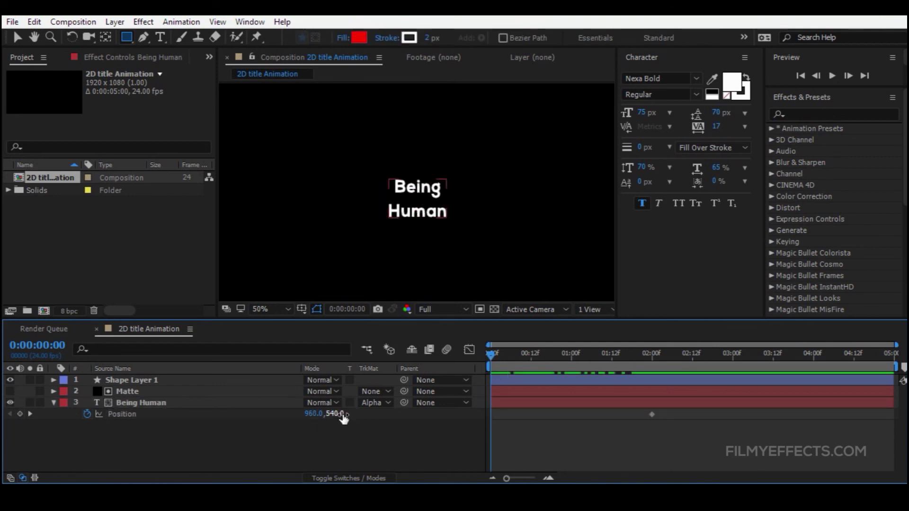
drag(337, 414, 241, 428)
click(288, 439)
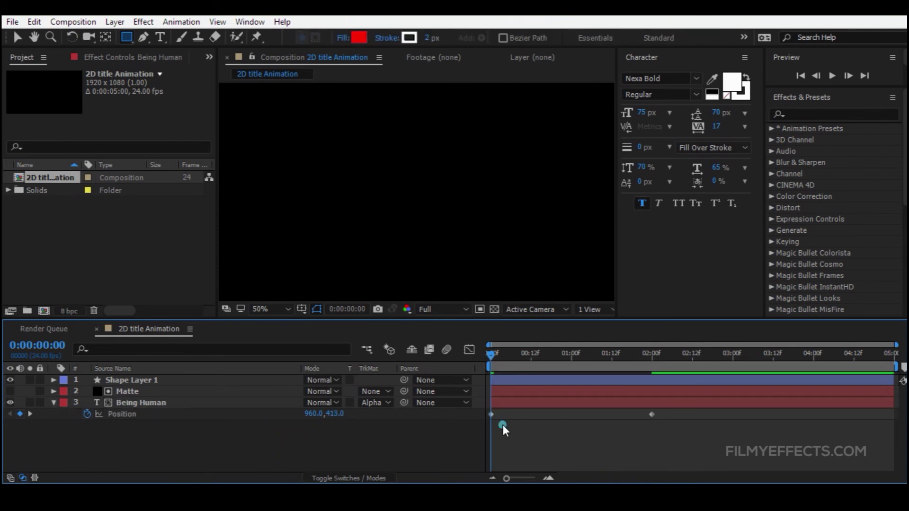
Step: Preview the slide-in animation, then select both Position keyframes
click(832, 75)
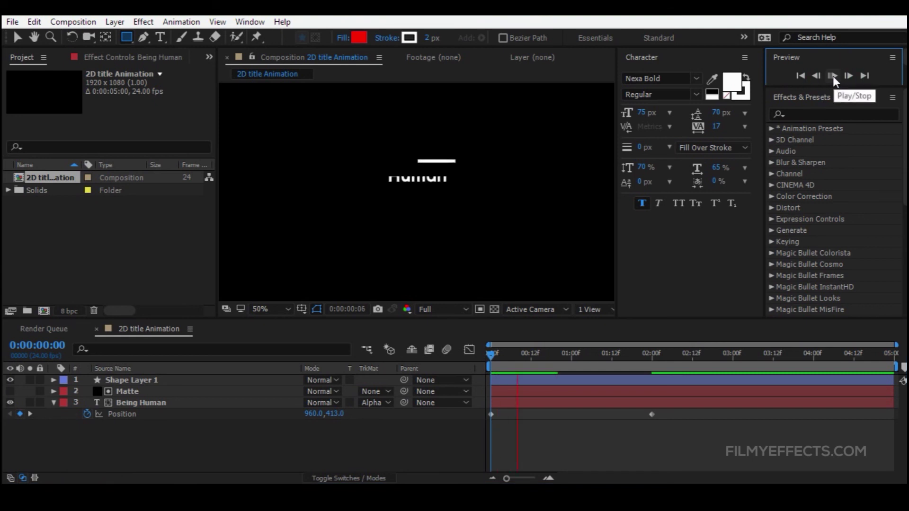
click(833, 76)
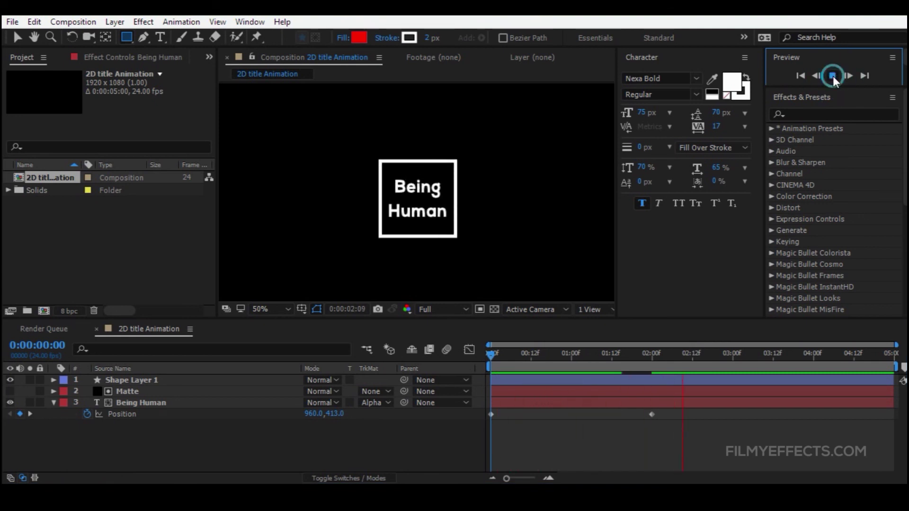
drag(497, 353, 635, 365)
drag(658, 434, 487, 379)
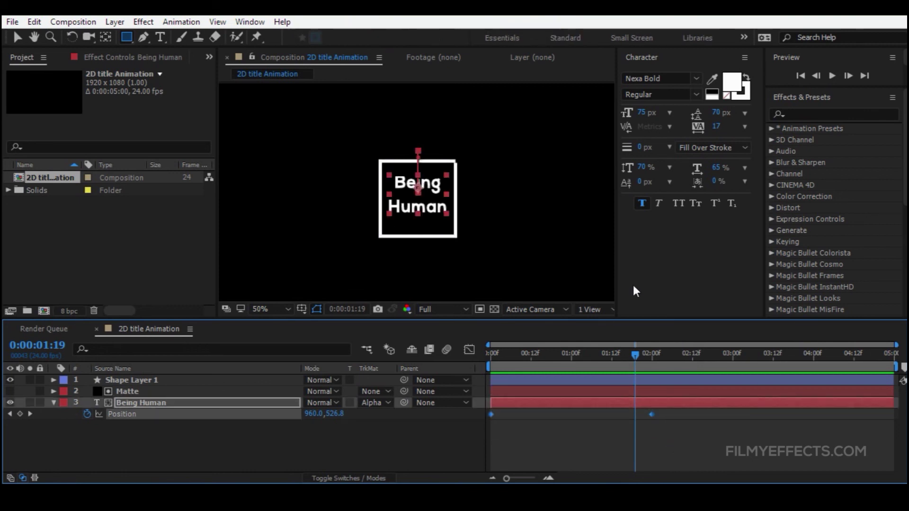
Step: Apply Easy Ease to both Position keyframes and reshape the speed curve into an early sharp peak
right_click(651, 416)
mouse_move(675, 408)
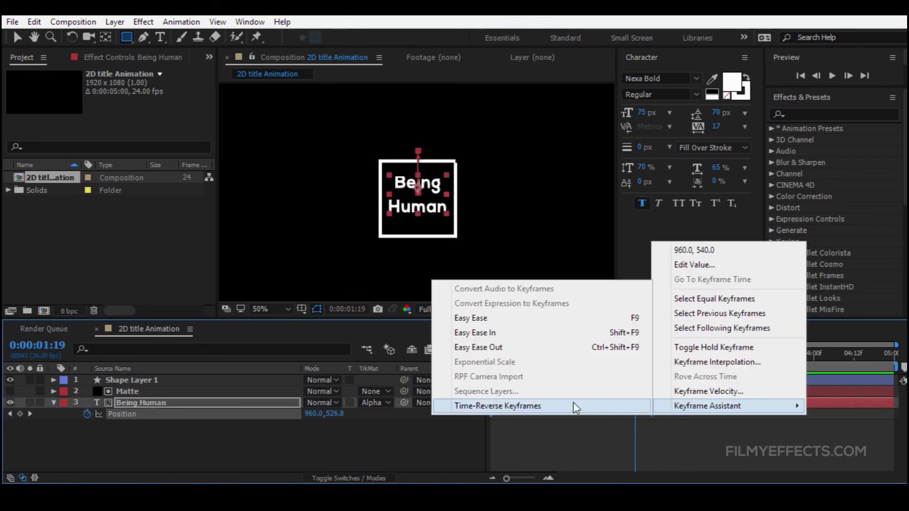
click(466, 322)
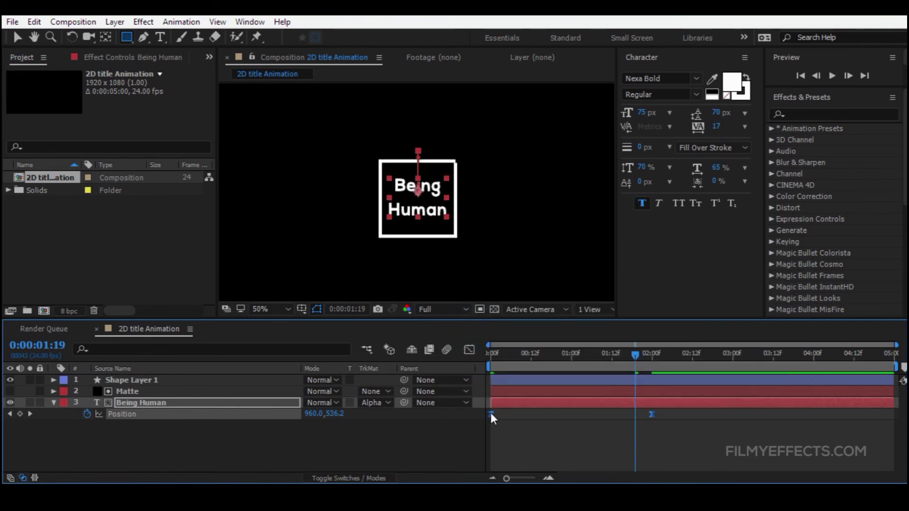
click(470, 350)
click(654, 444)
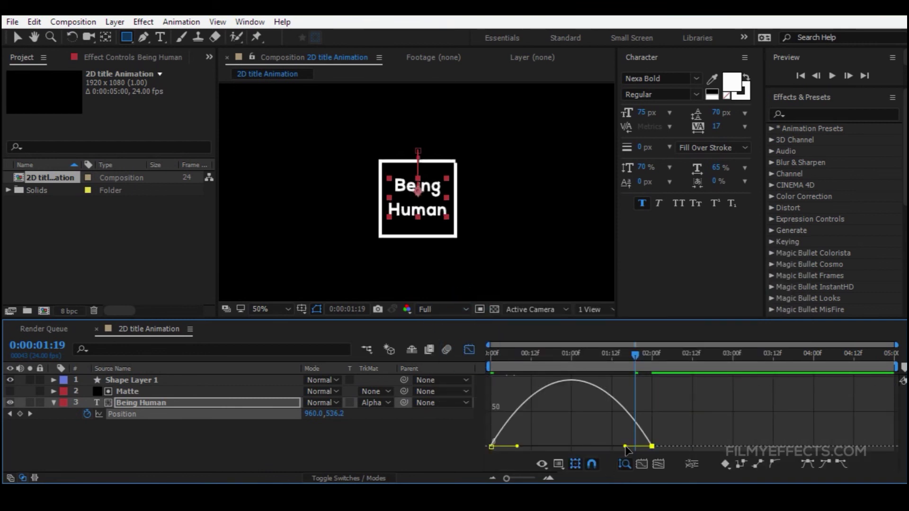
drag(625, 446, 592, 443)
Step: Preview the eased slide from the start, then collapse the Being Human layer
click(492, 354)
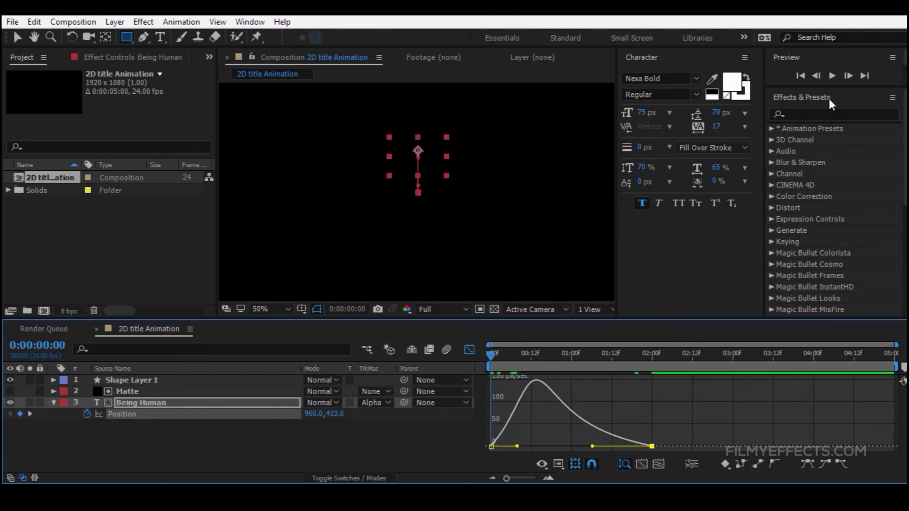
click(828, 75)
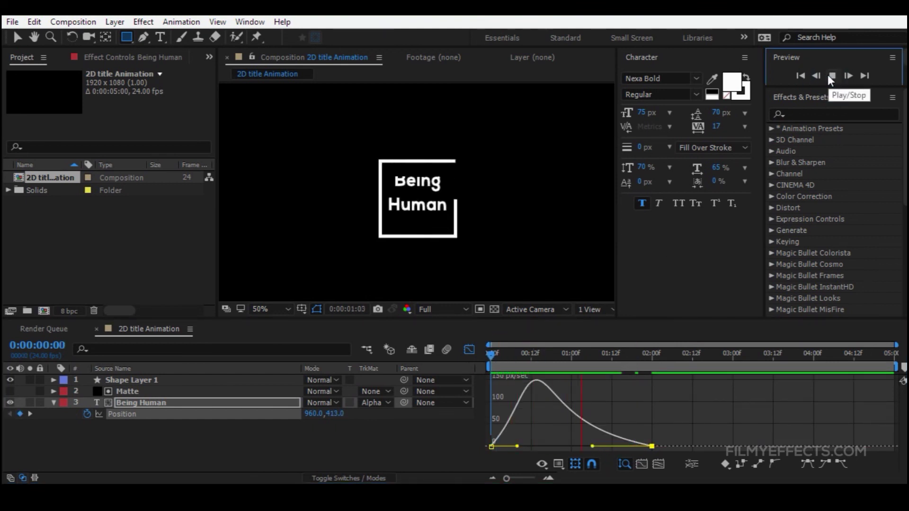
key(space)
click(470, 350)
click(551, 436)
click(53, 403)
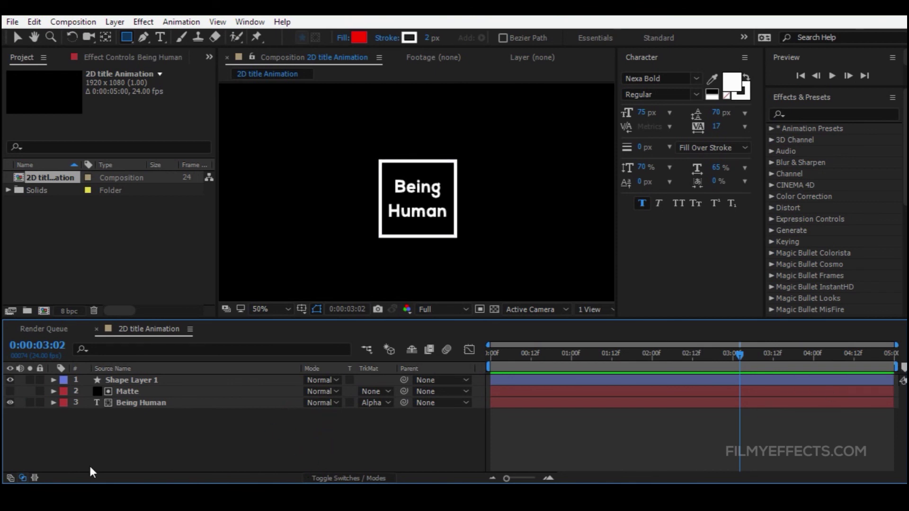
Step: Drag Image 02 from the Desktop folder into the After Effects timeline
key(super)
key(super)
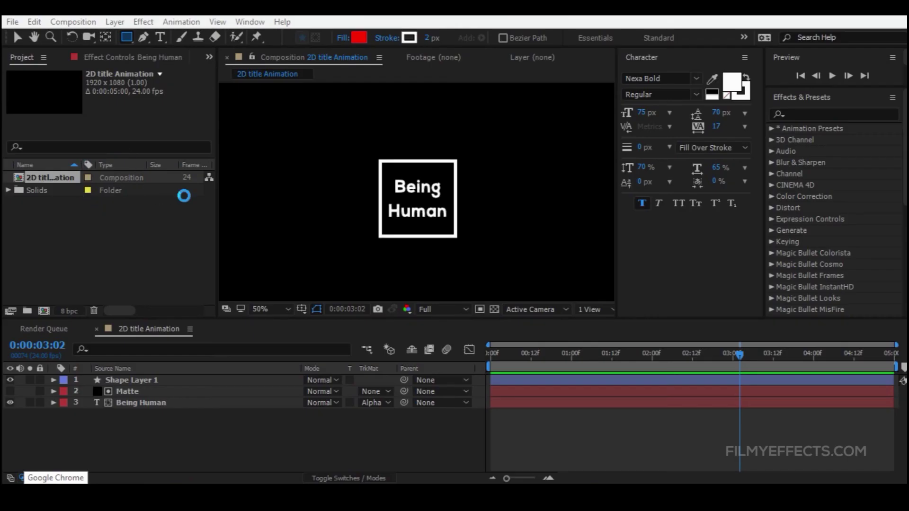
key(super+e)
double_click(164, 169)
click(301, 406)
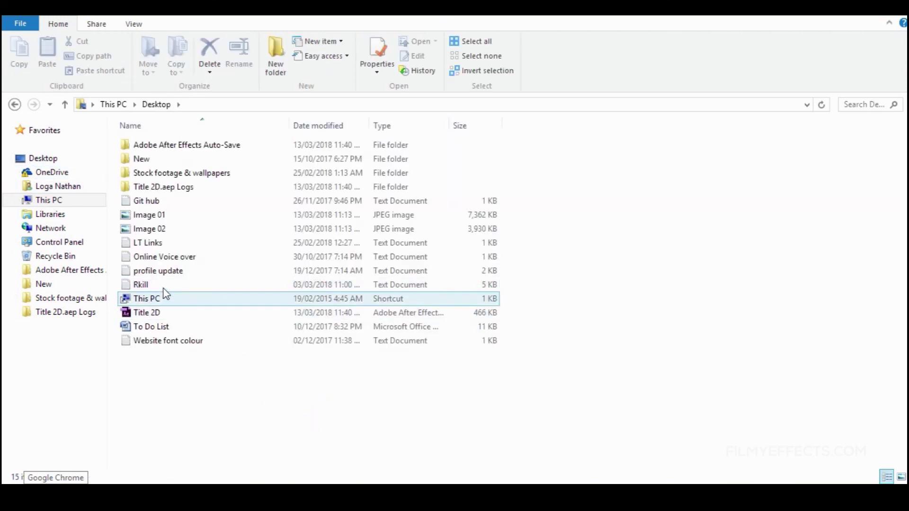
drag(163, 230, 156, 442)
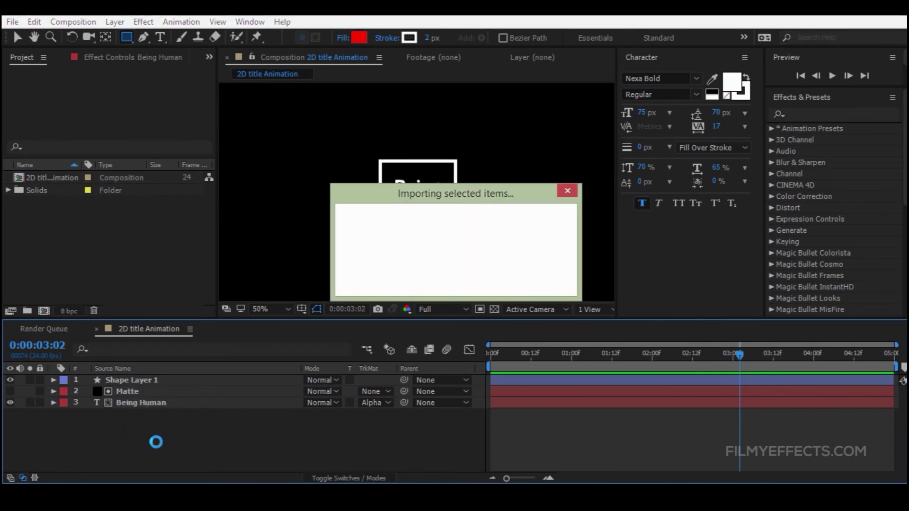
Step: Fit the viewer, move Image 02.jpeg to the bottom of the stack, and set resolution to Third
click(278, 312)
click(294, 64)
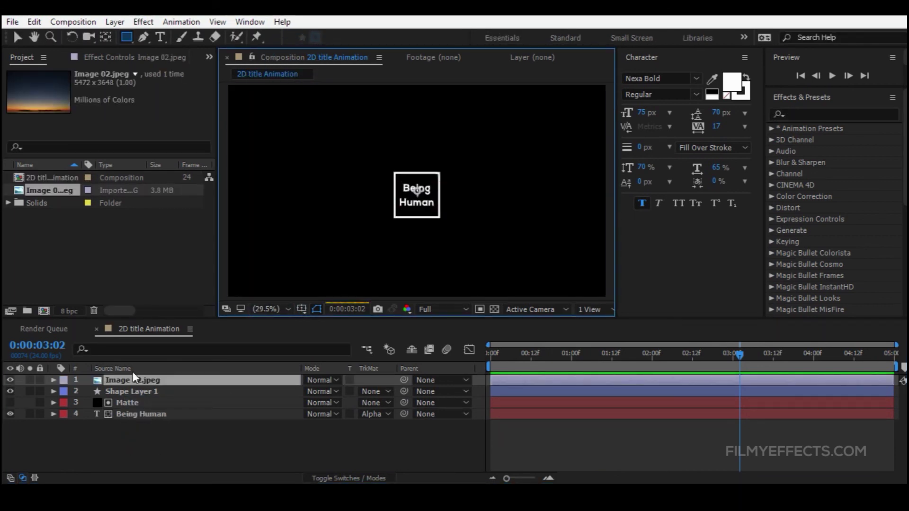
drag(134, 380, 148, 440)
click(440, 309)
click(441, 374)
Step: Scale the sunset photo to 35% and set its Position Y to 518
click(53, 414)
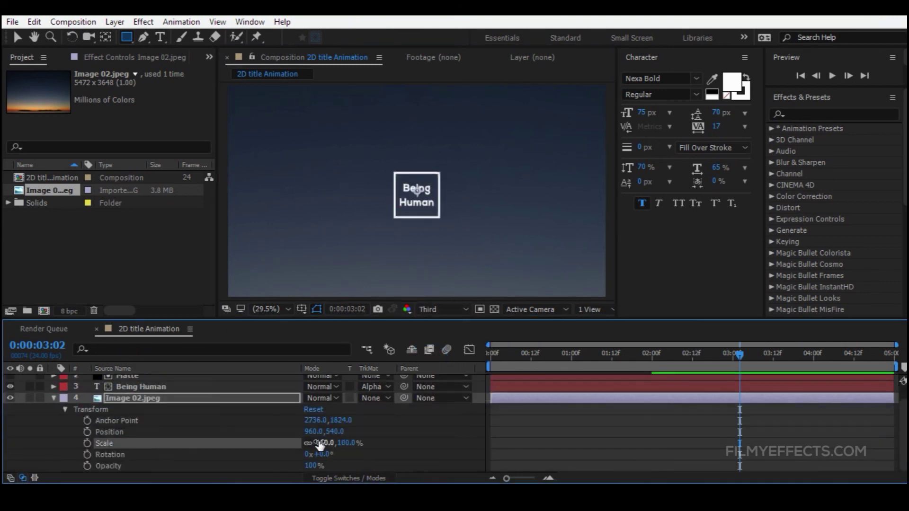
drag(311, 448, 280, 448)
key(comma)
key(comma)
drag(331, 432, 320, 433)
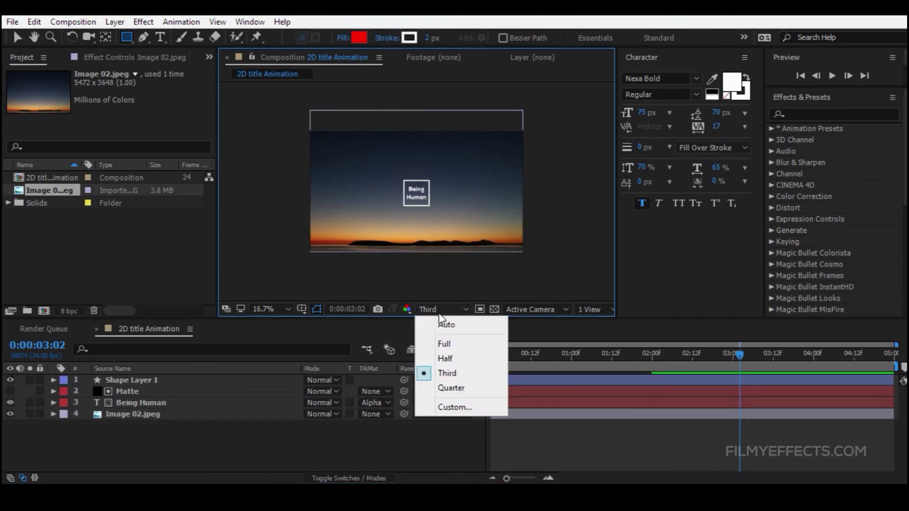
click(443, 371)
click(511, 353)
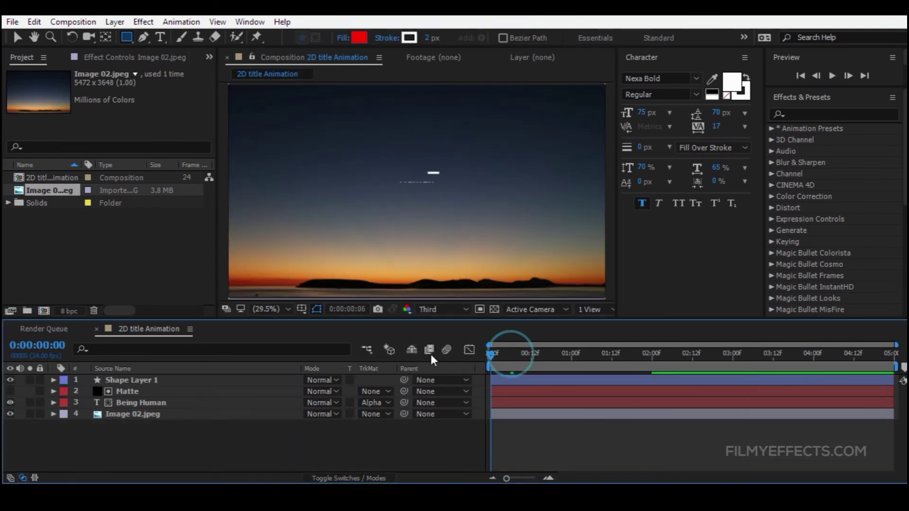
click(831, 76)
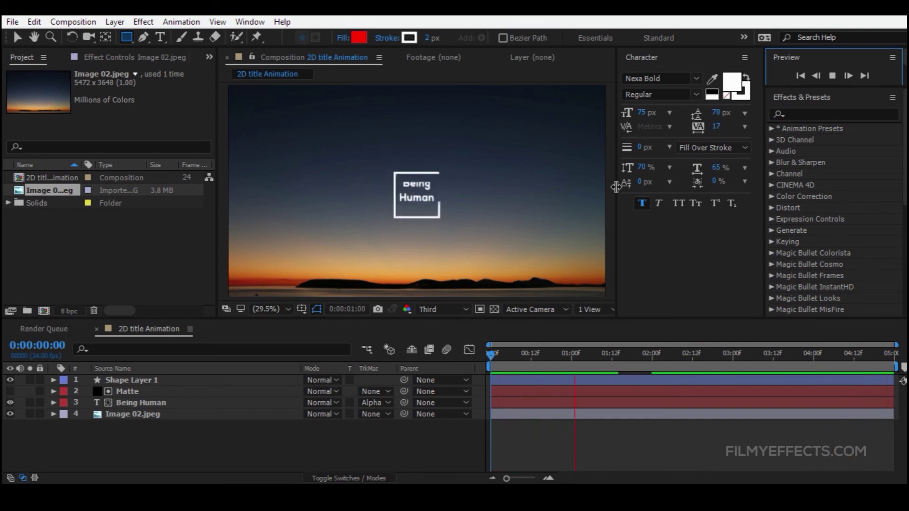
click(832, 76)
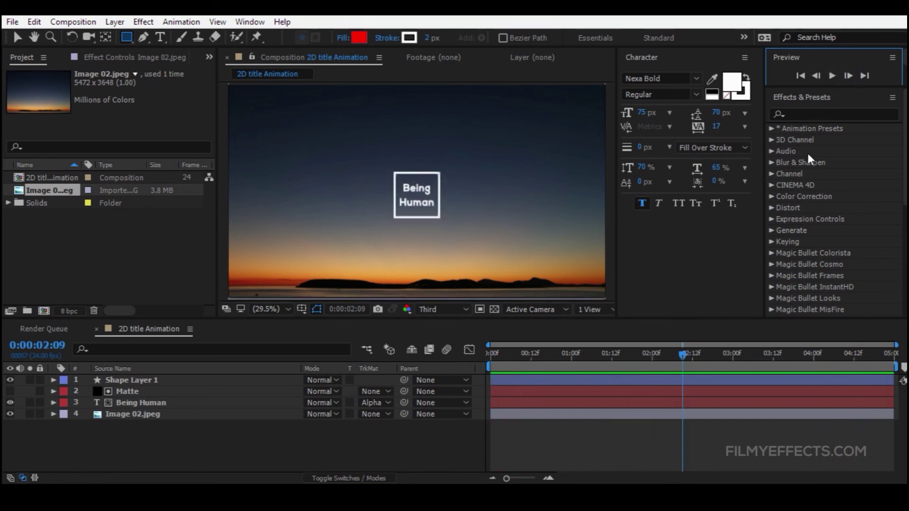
key(Home)
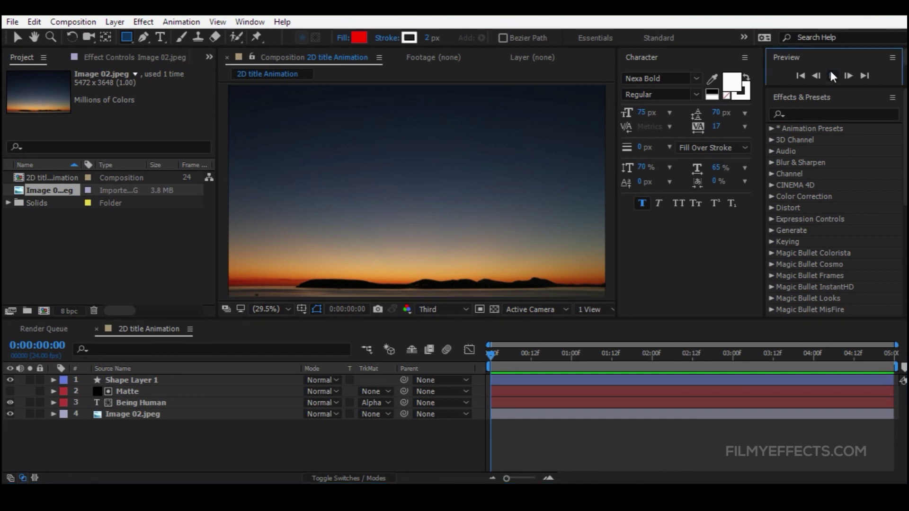